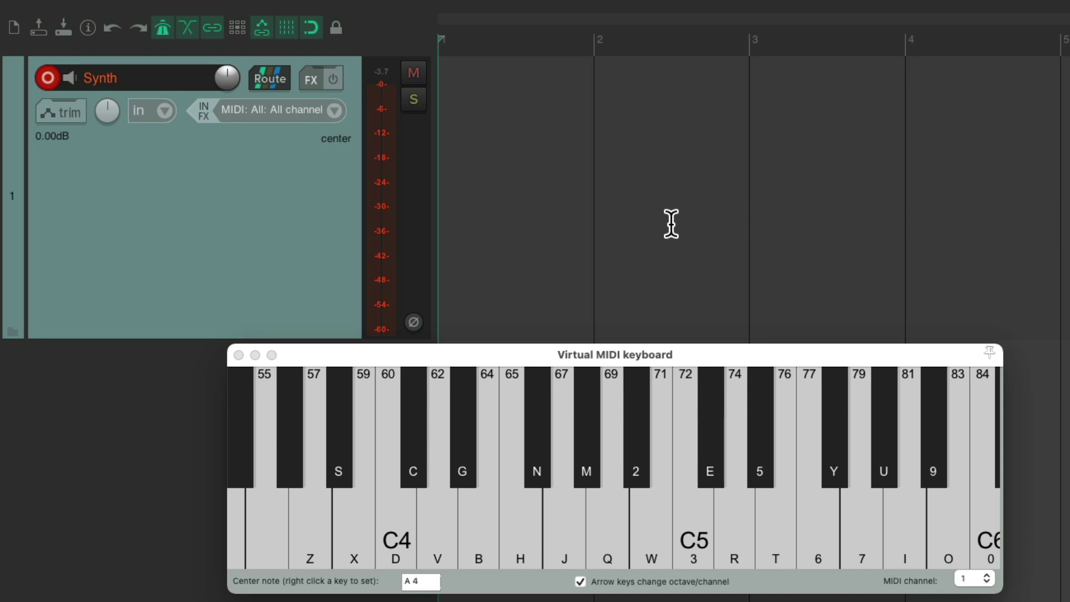
Play the notes G#4, C#5, B4, G#4, E4 and F#4 on the virtual MIDI keyboard to audition the Synth track without delay
key(m)
key(e)
key(w)
key(m)
key(b)
key(n)
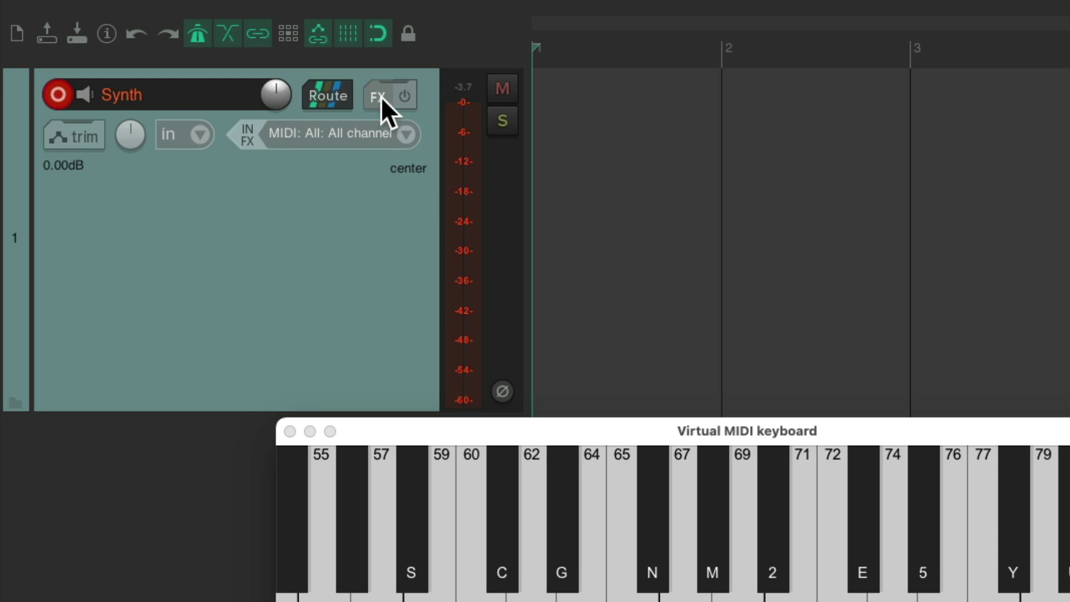
Filter the plugin list for "delay" and add VST: ReaDelay (Cockos) to the Synth track
click(384, 98)
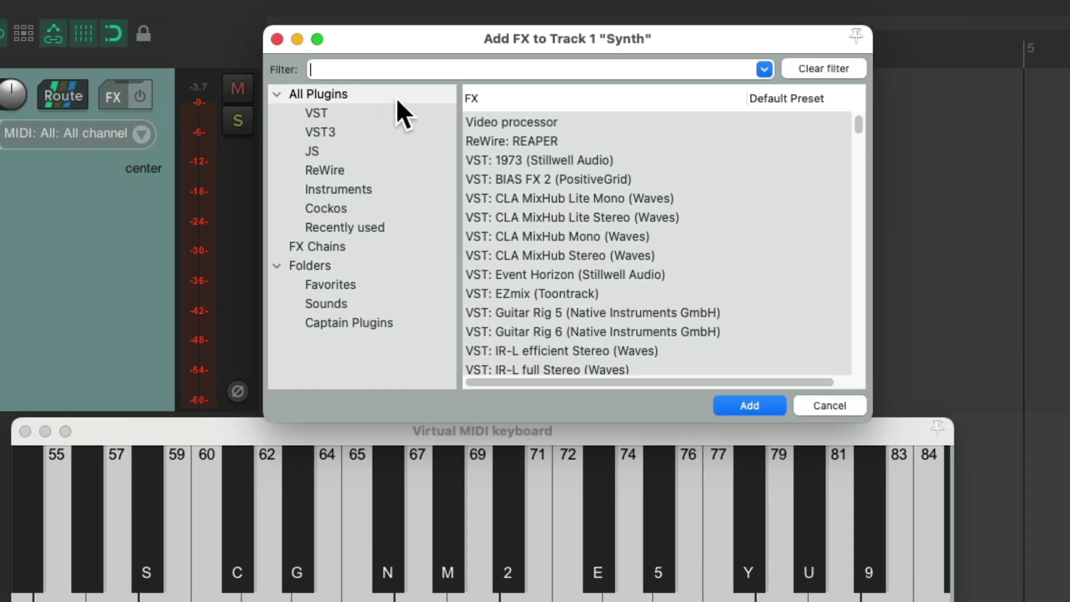
text(delay)
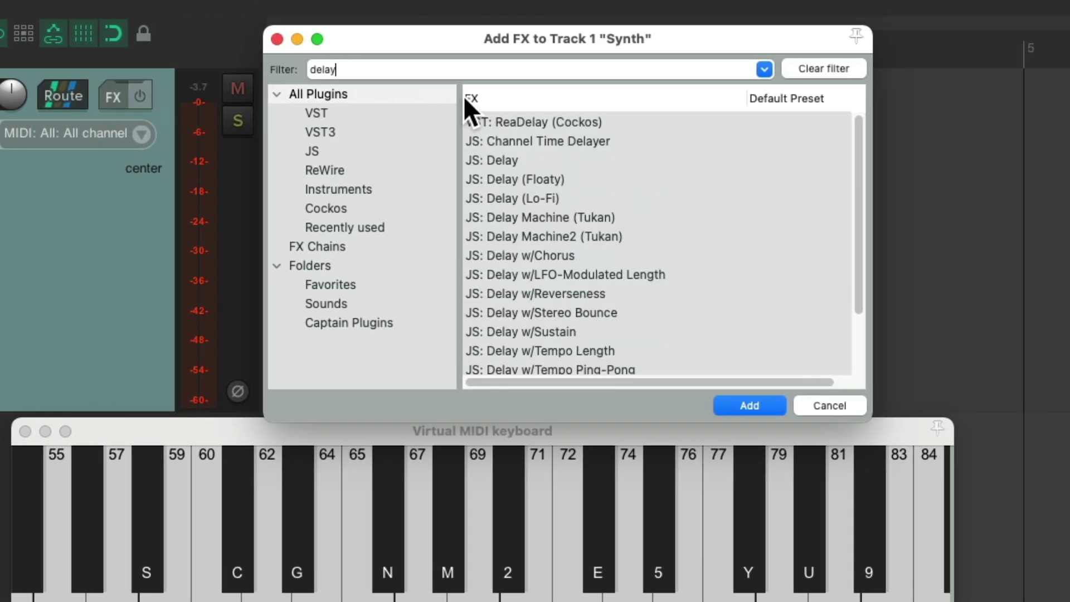
click(611, 121)
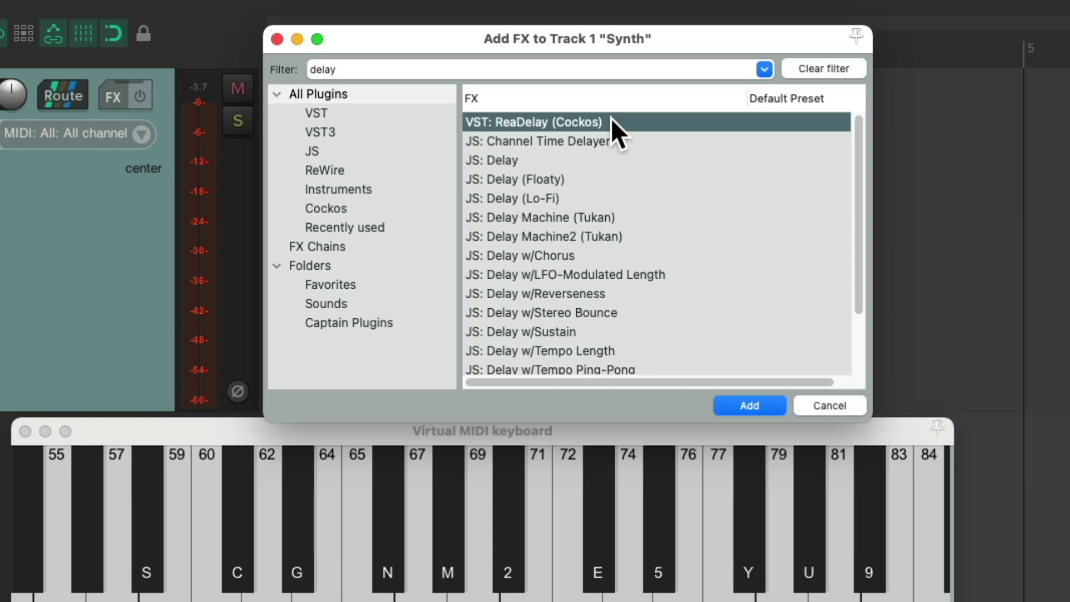
double_click(611, 120)
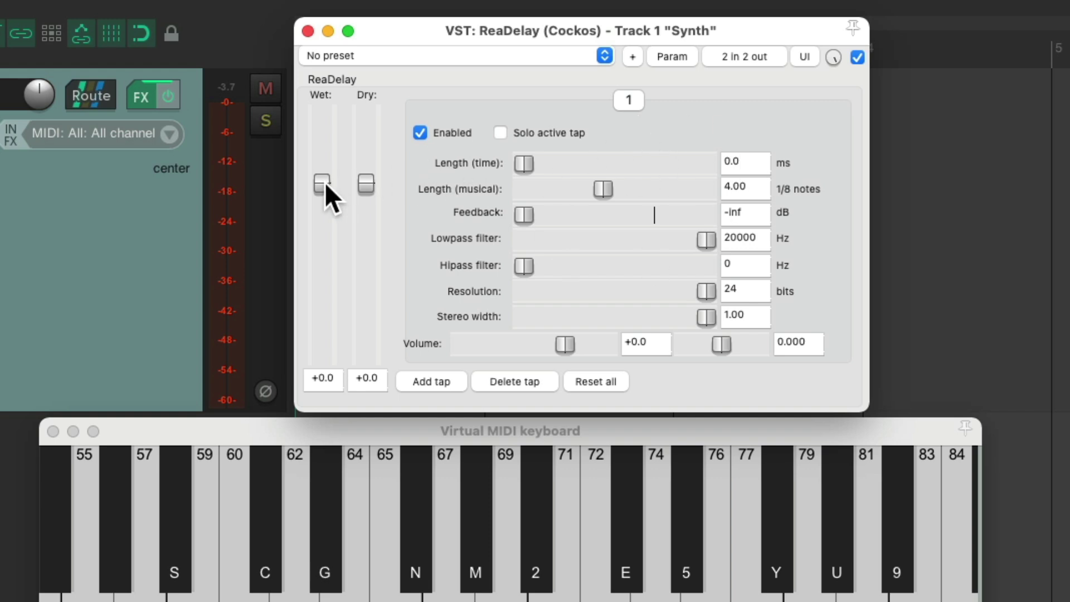
Set ReaDelay's wet level to -4.0, feedback to -4.8 dB, lowpass filter to 8528 Hz and hipass filter to 692 Hz
drag(318, 184, 318, 214)
drag(518, 215, 631, 213)
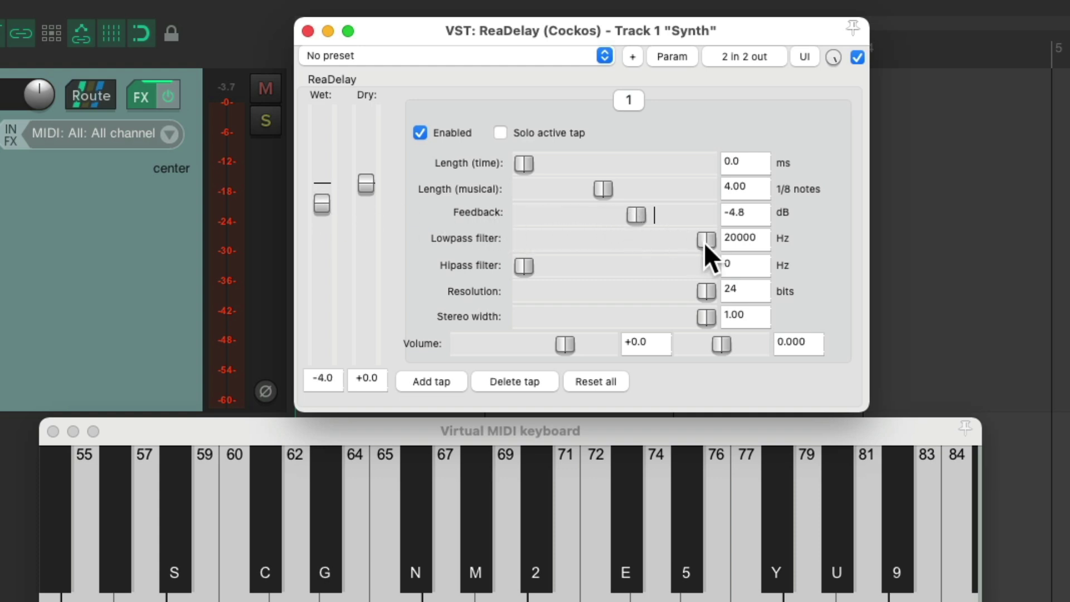
drag(704, 242, 640, 244)
drag(529, 261, 562, 262)
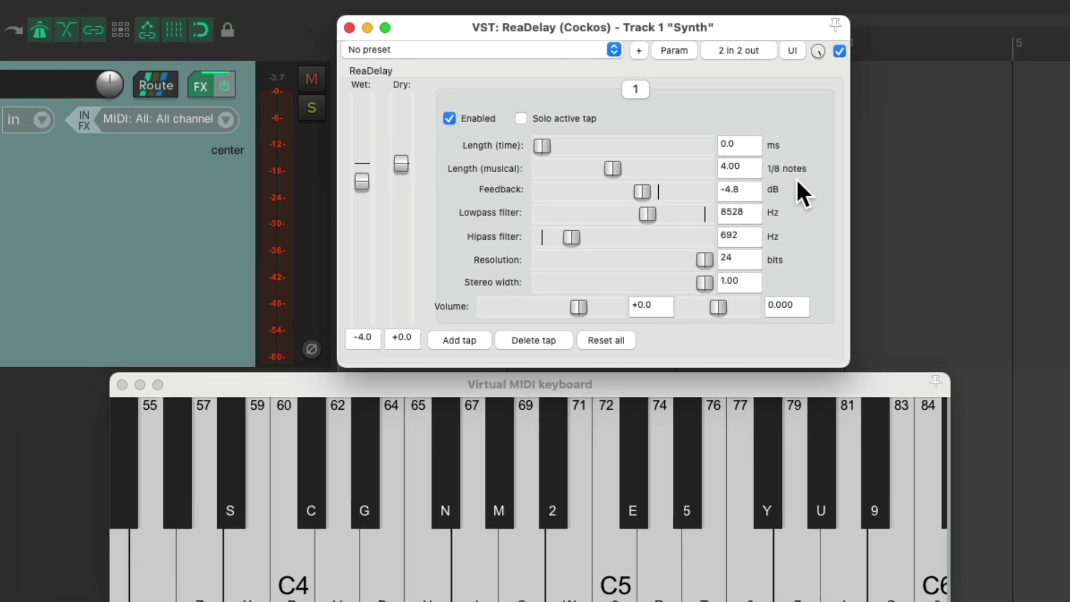
Play a phrase between E4 and G#5 on the virtual MIDI keyboard to audition the filtered delay at 4 eighth notes
key(m)
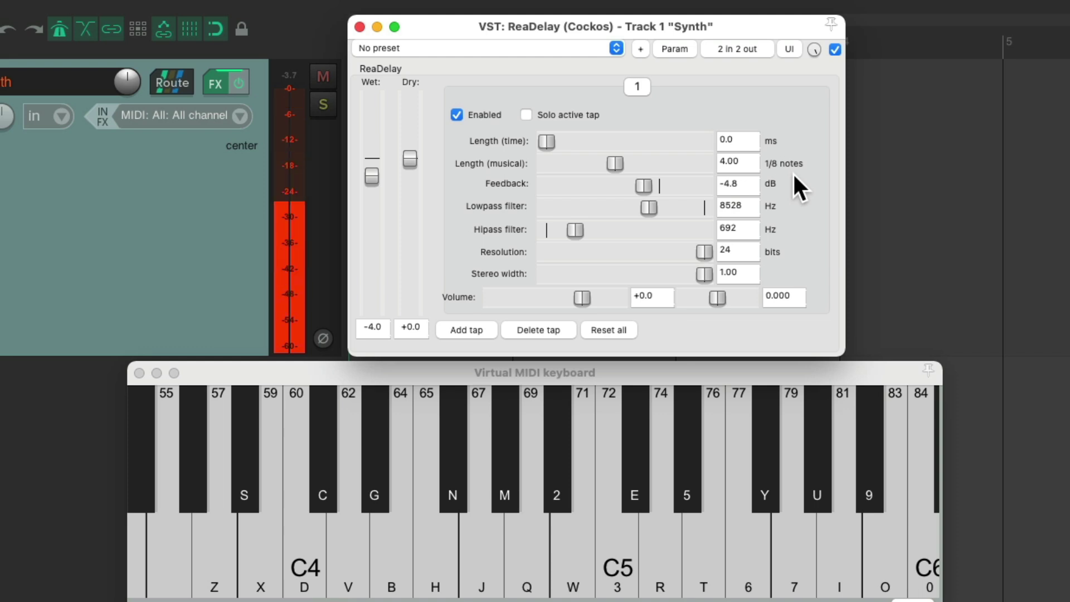
key(e)
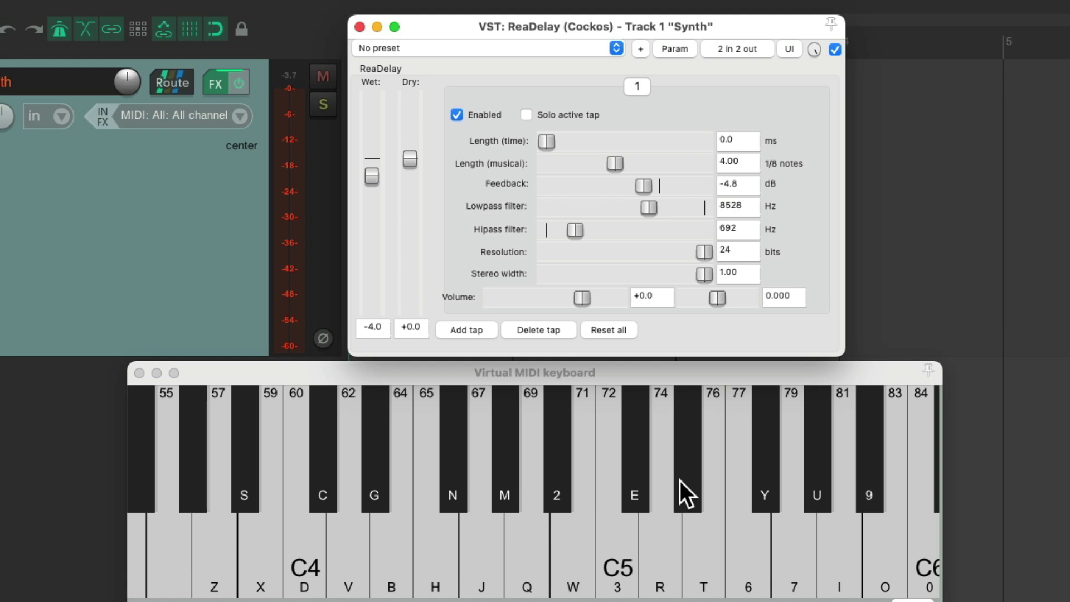
key(m)
key(w)
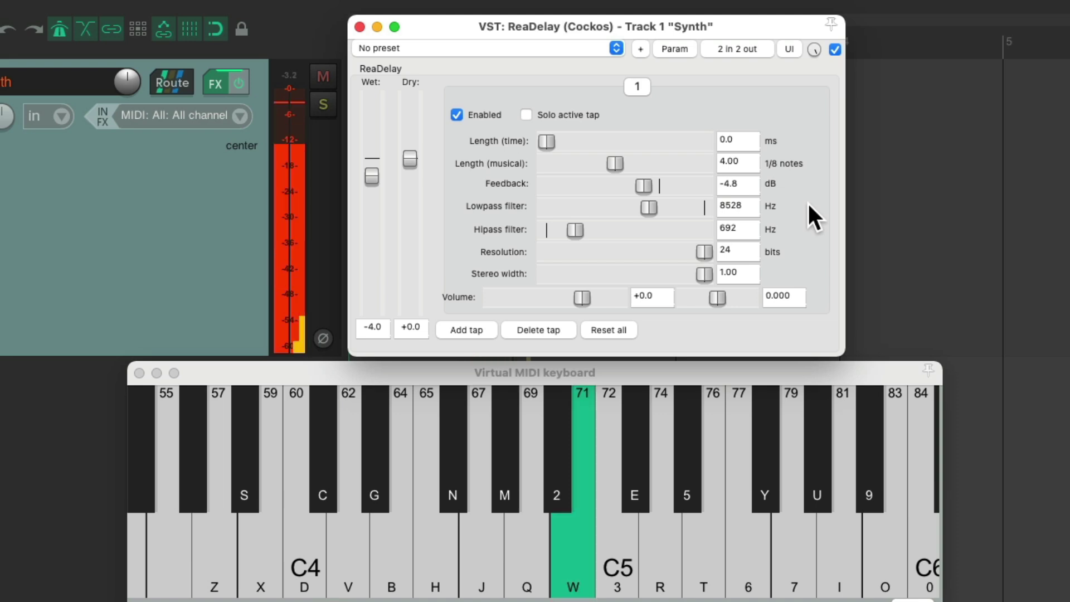
key(u)
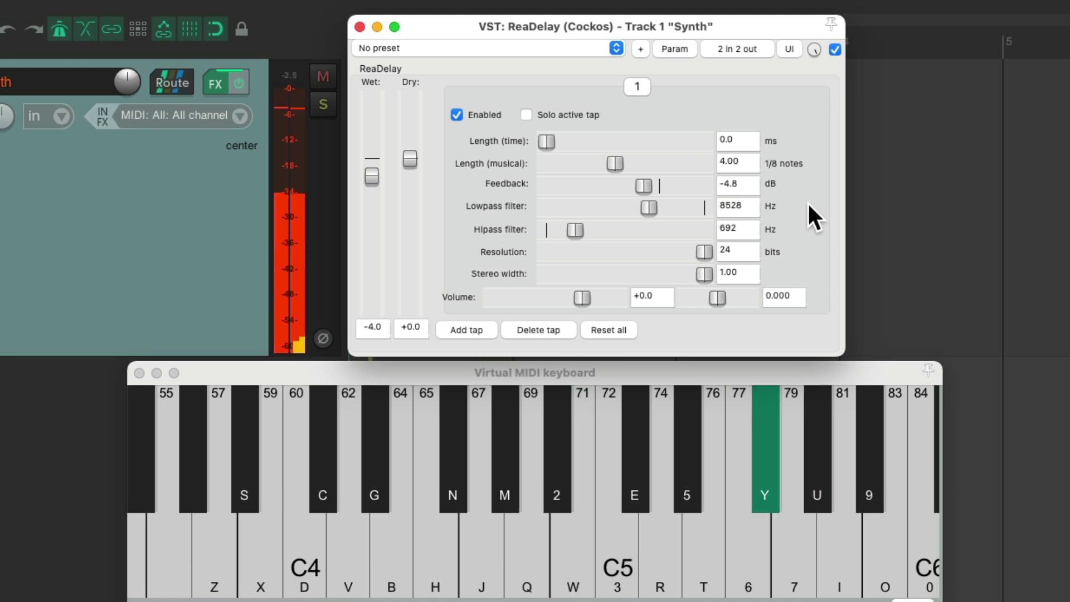
key(n)
key(m)
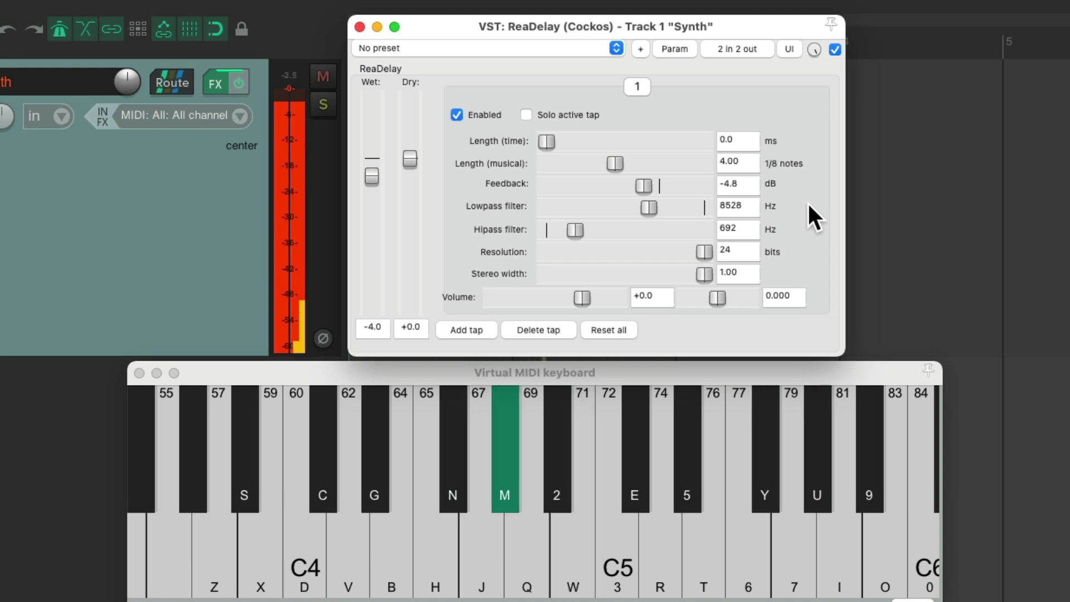
key(e)
key(w)
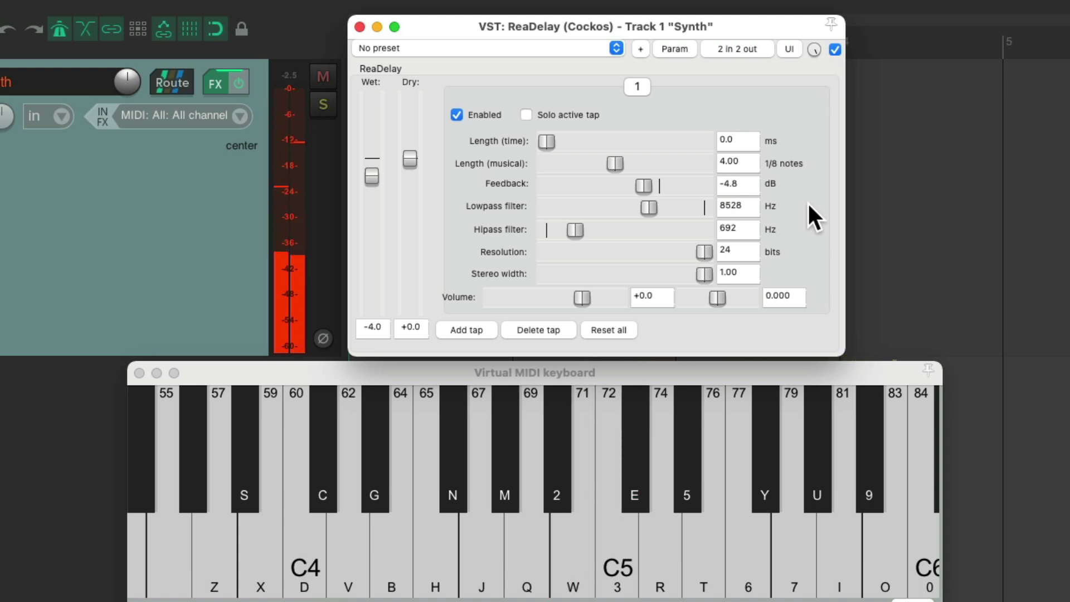
key(n)
key(m)
key(t)
key(u)
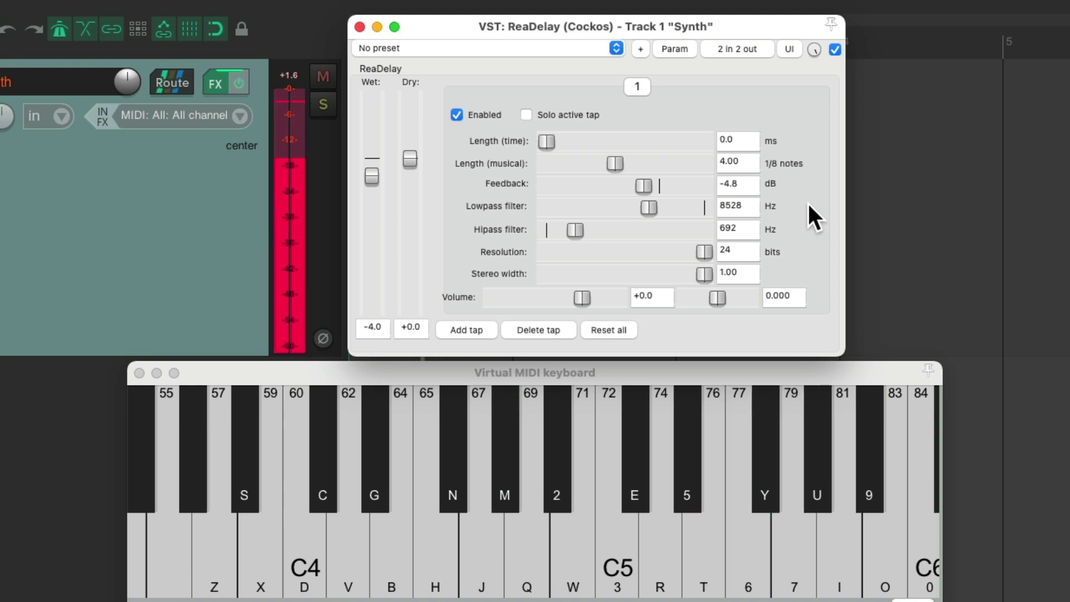
key(e)
key(w)
key(e)
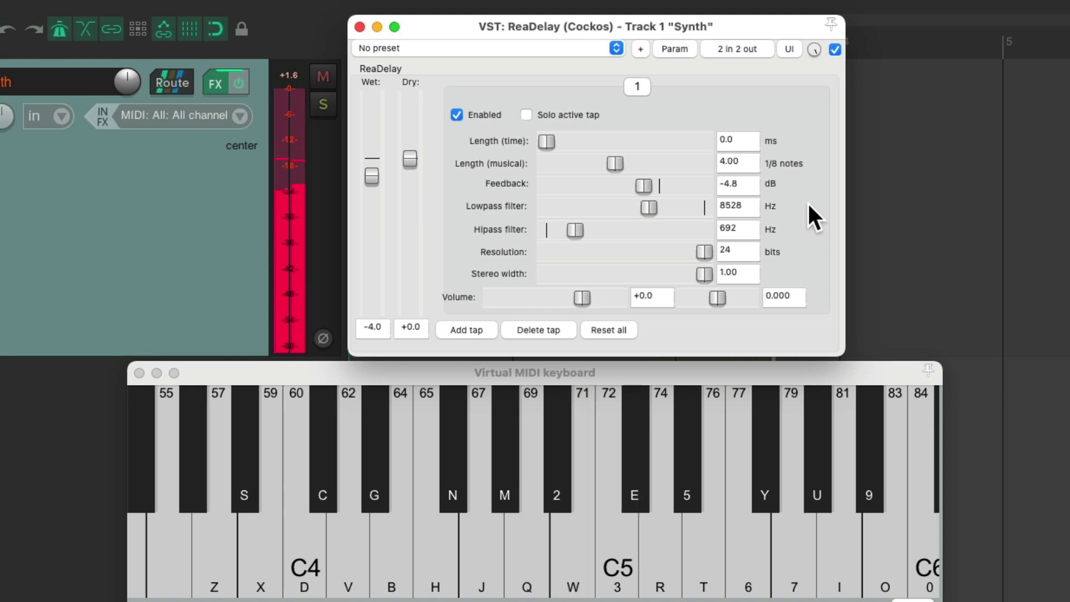
key(e)
key(m)
key(n)
key(e)
key(w)
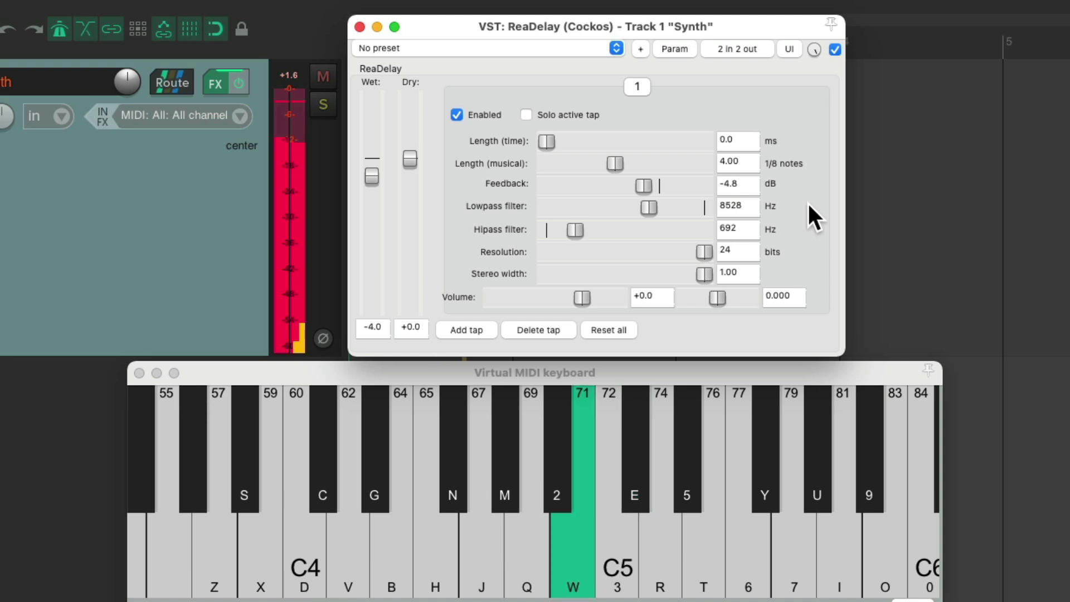
key(u)
key(y)
key(b)
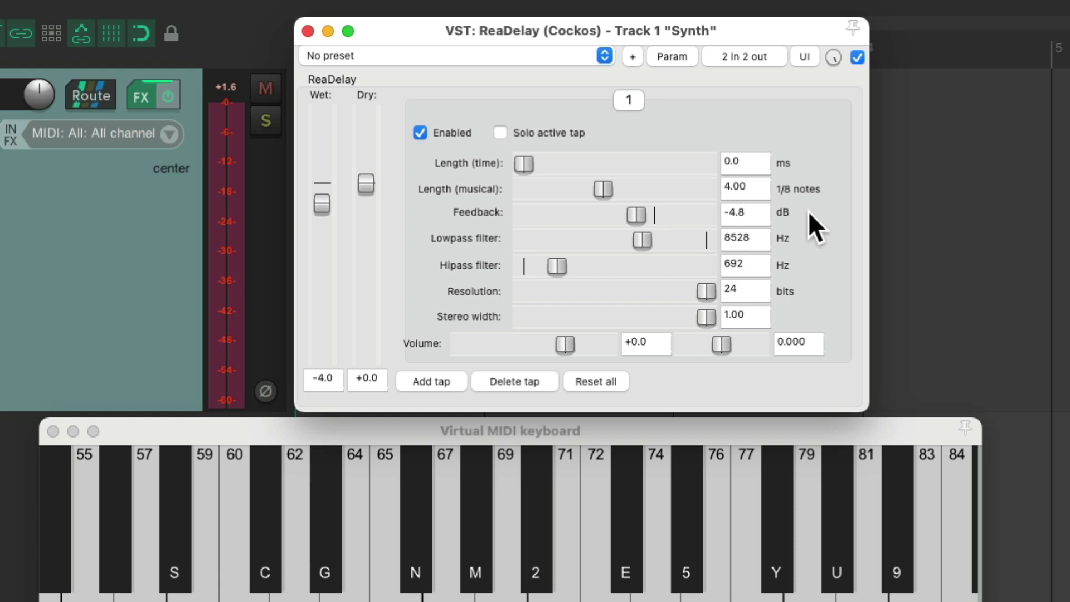
Set ReaDelay's musical delay length to 2 eighth notes
click(756, 189)
text(2)
key(Return)
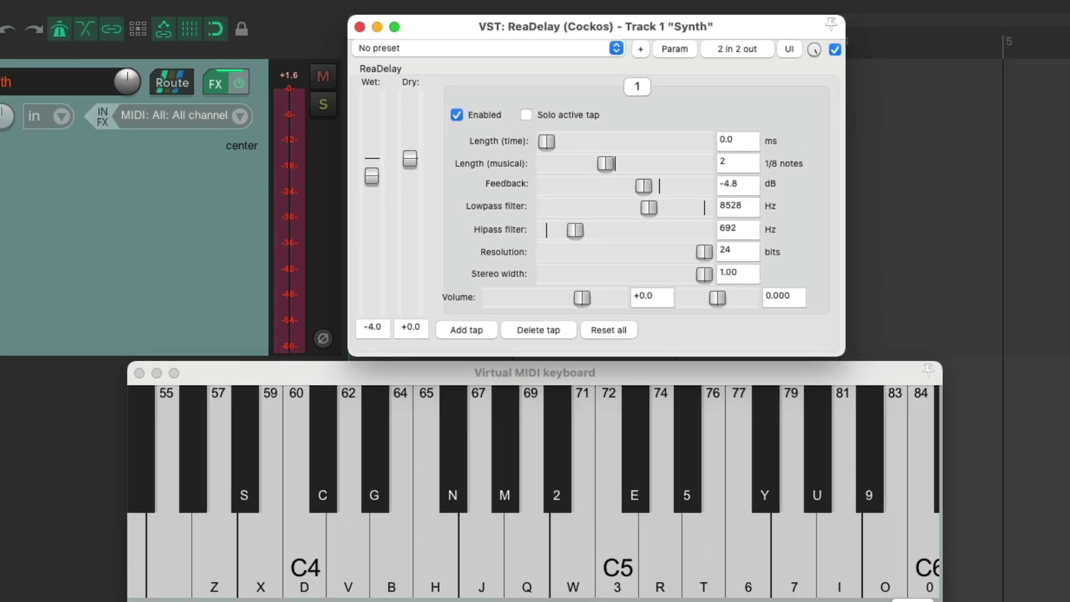
Play notes between E4 and G#5 on the virtual MIDI keyboard to audition the delay at 2 eighth notes
key(u)
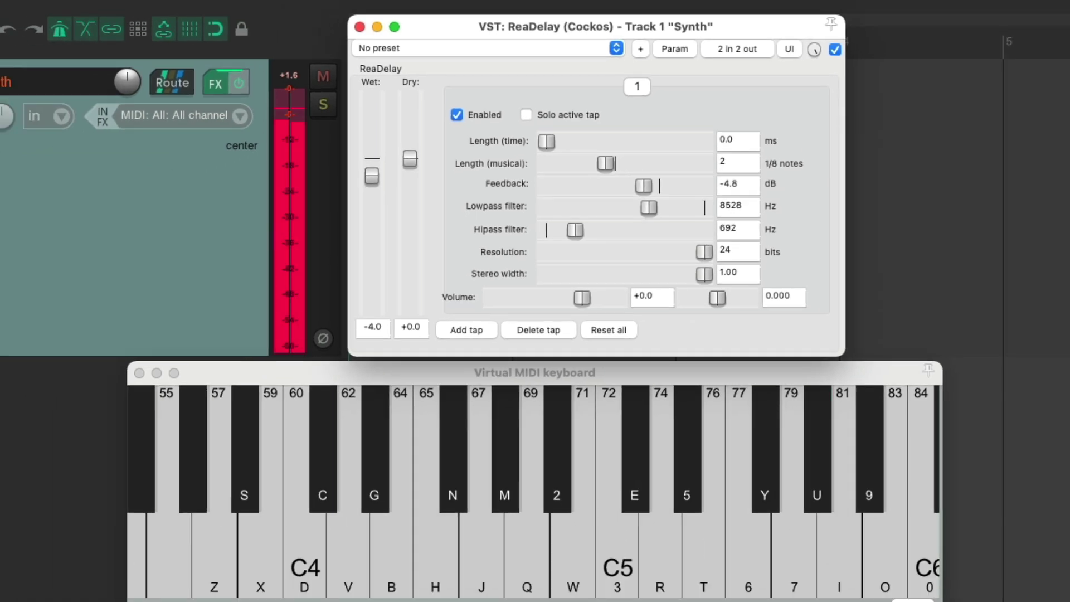
key(e)
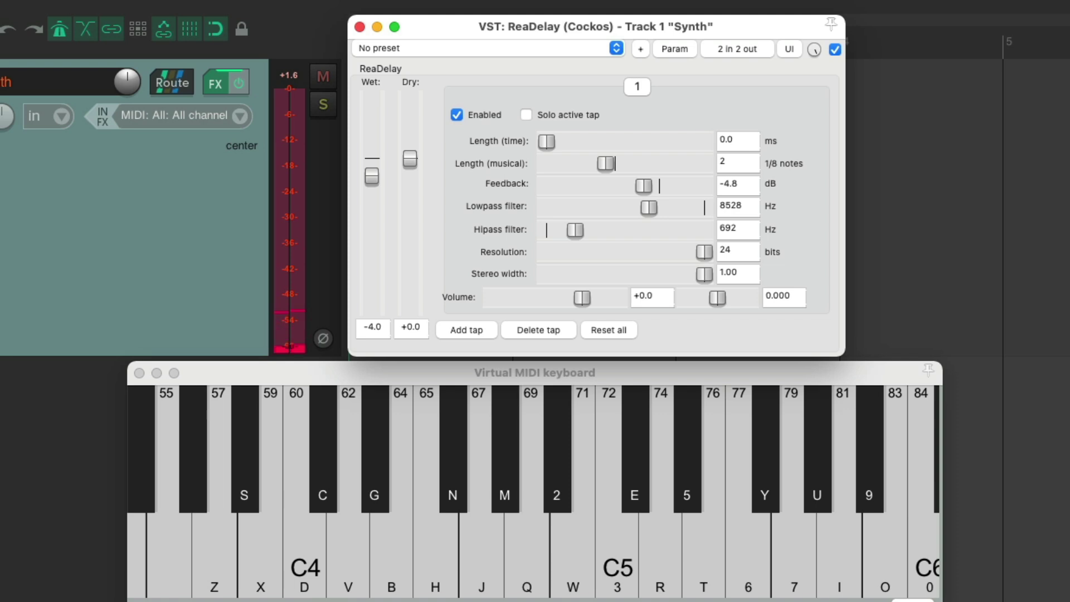
key(e)
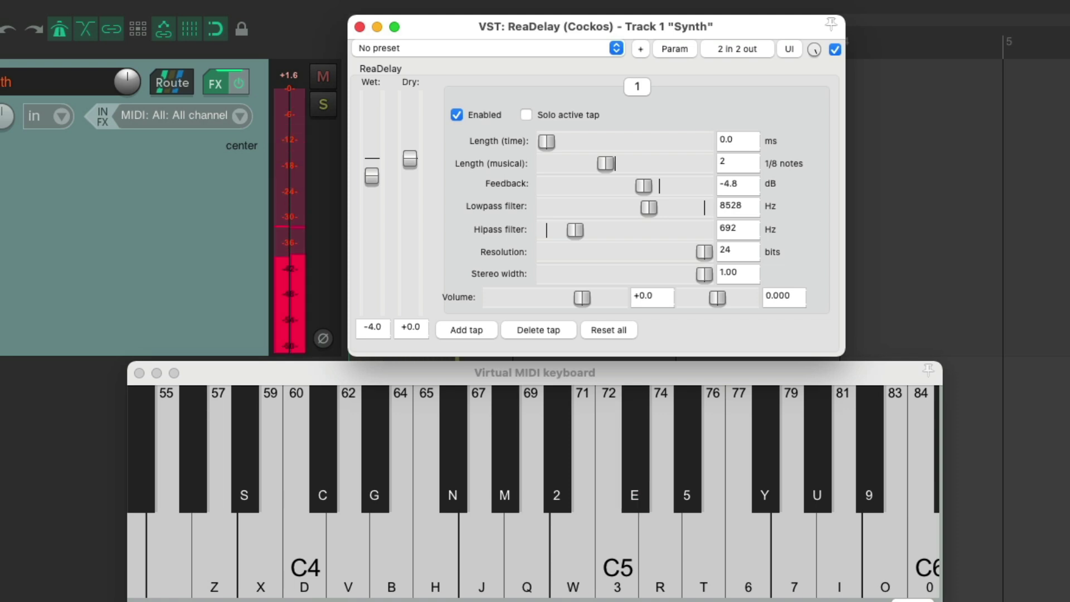
key(u)
key(e)
key(b)
key(n)
key(y)
key(m)
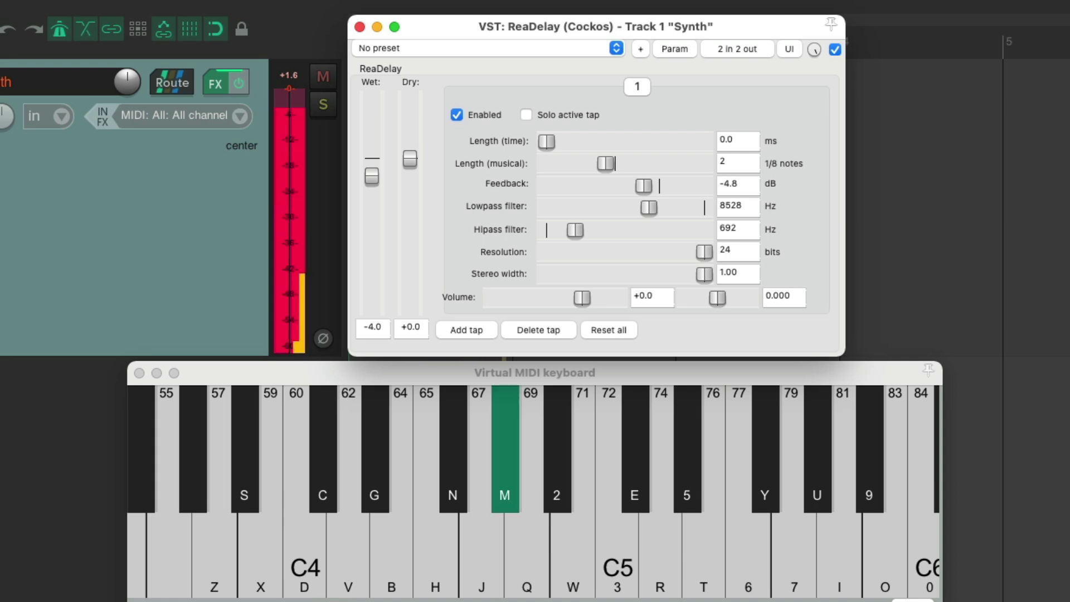
key(w)
key(b)
key(n)
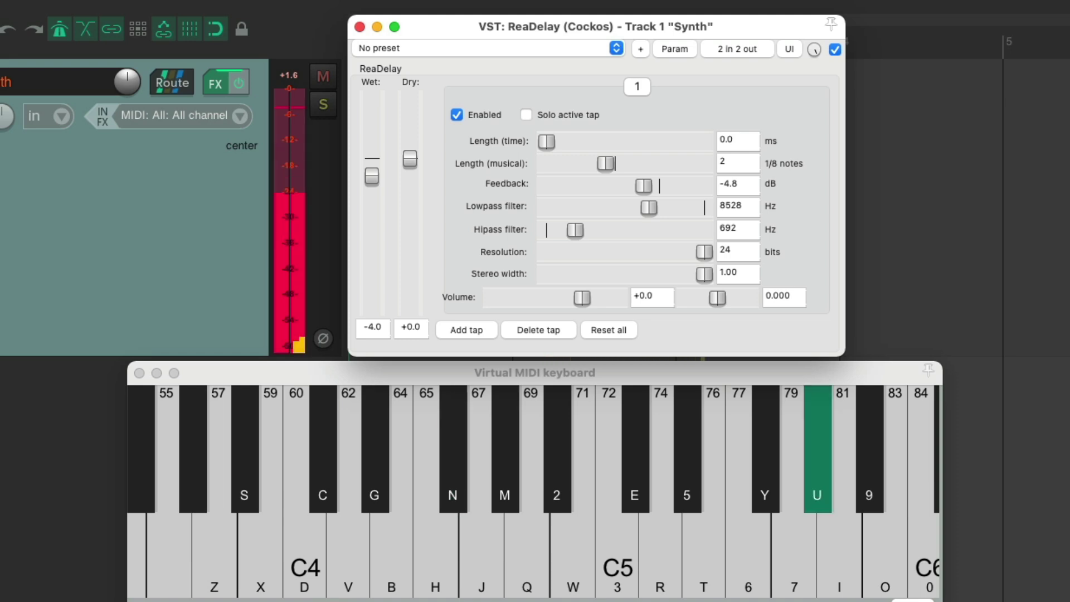
key(y)
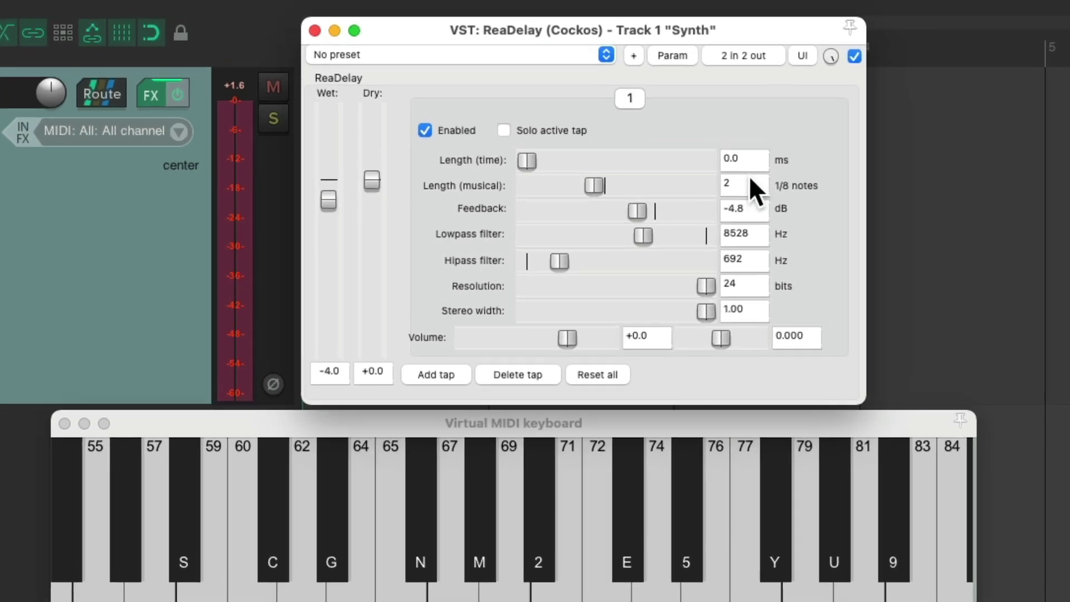
Set ReaDelay's musical delay length to 1 eighth note
click(741, 163)
text(1)
key(Return)
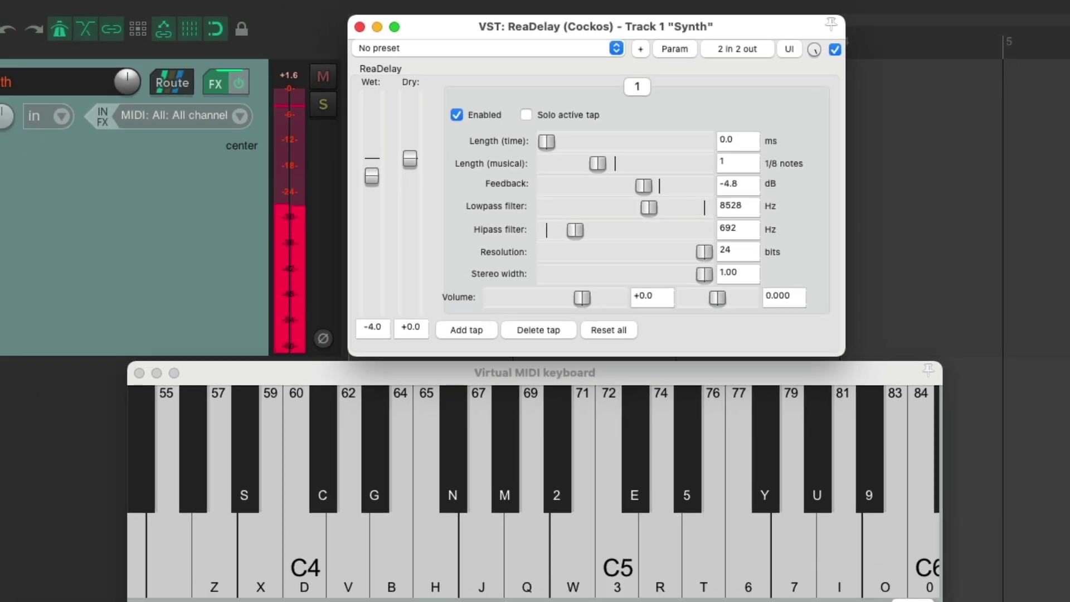
Play notes between F#4 and G#5 on the virtual MIDI keyboard to audition the delay at 1 eighth note
key(e)
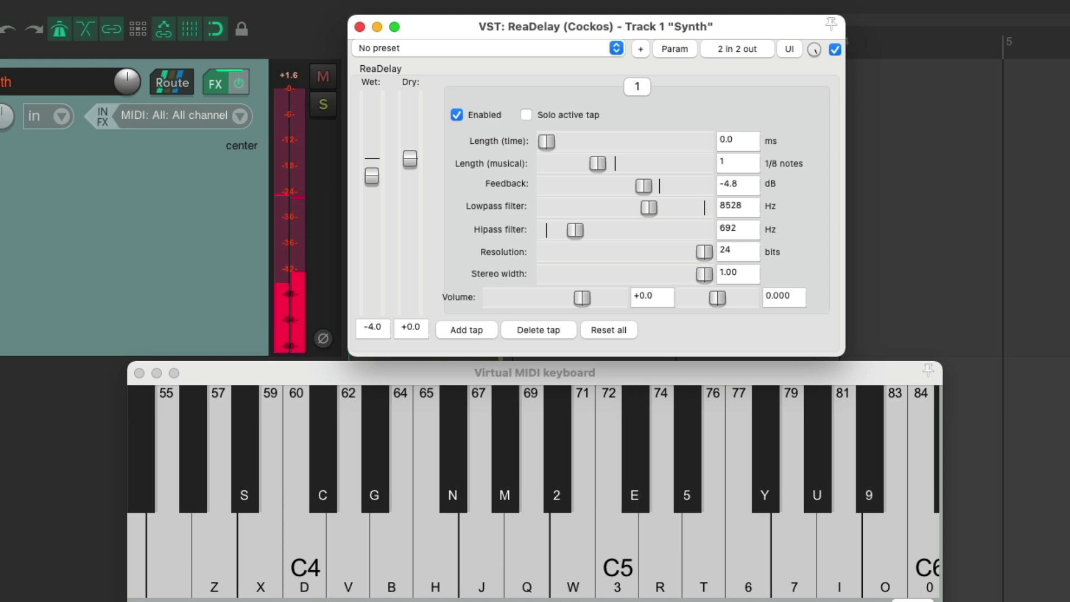
key(u)
key(m)
key(w)
key(w)
key(e)
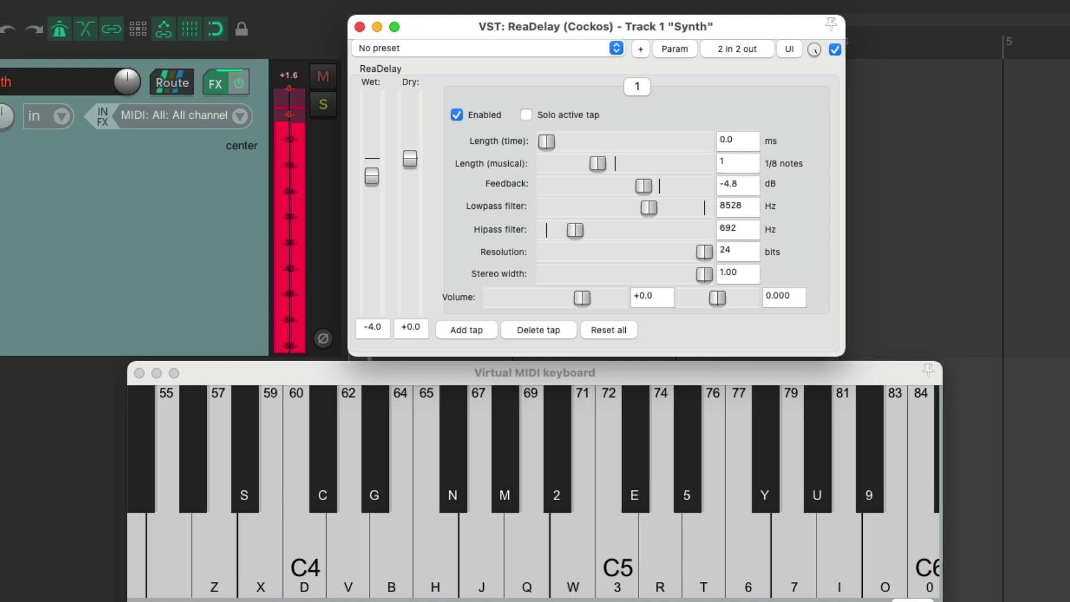
key(e)
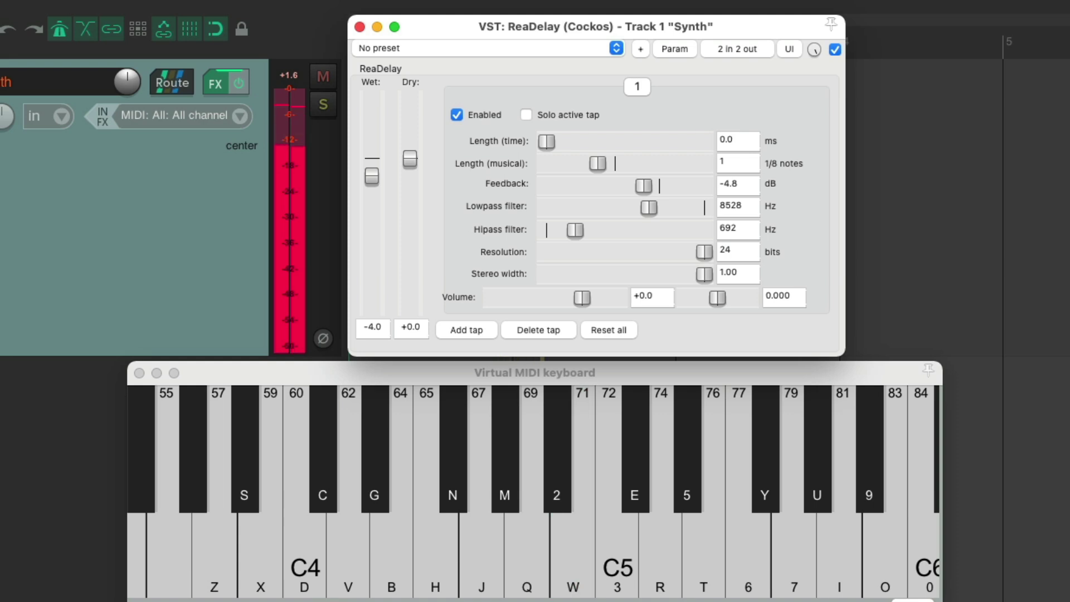
key(n)
key(w)
key(n)
key(m)
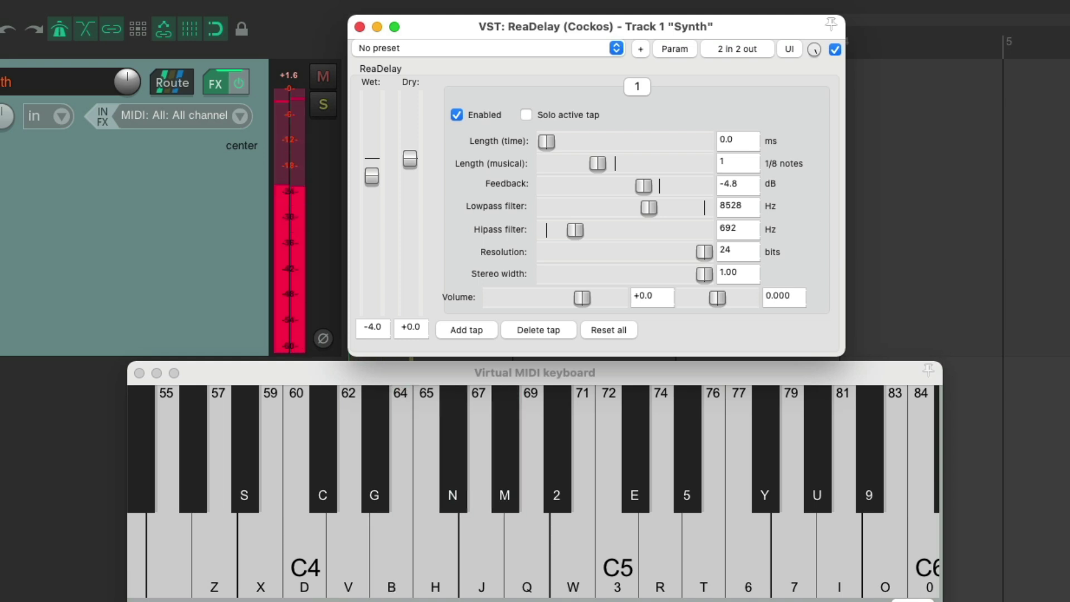
key(t)
key(u)
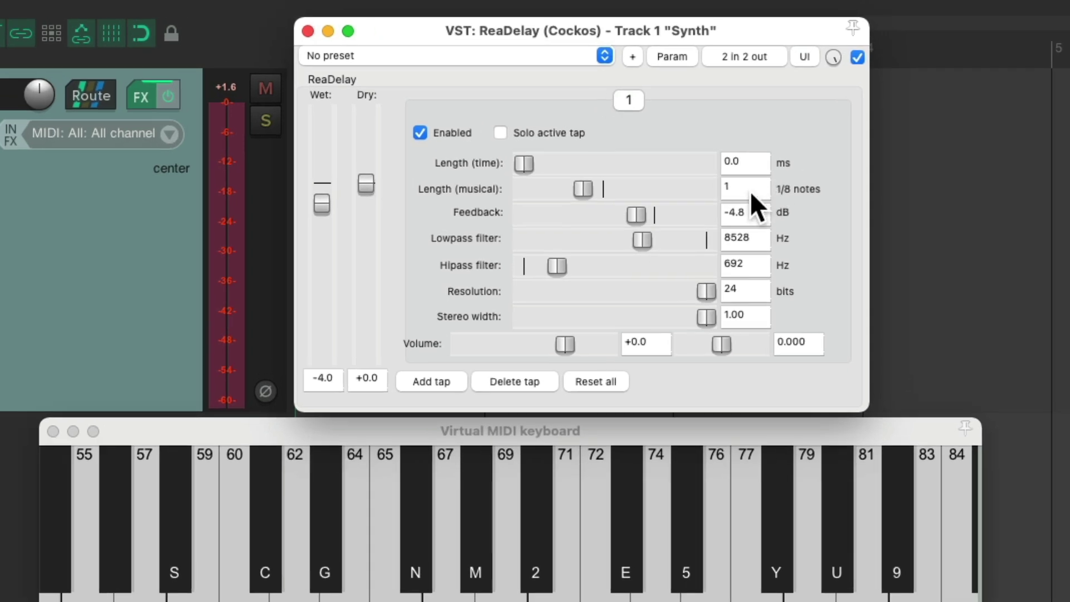
Set ReaDelay's musical delay length to 3 eighth notes
click(744, 164)
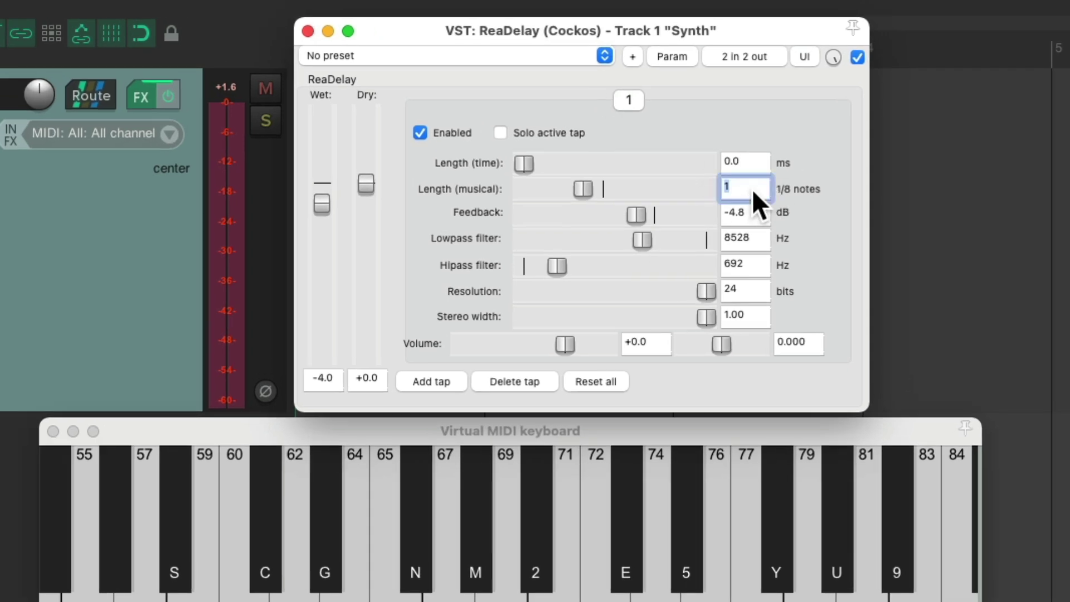
text(3)
key(Return)
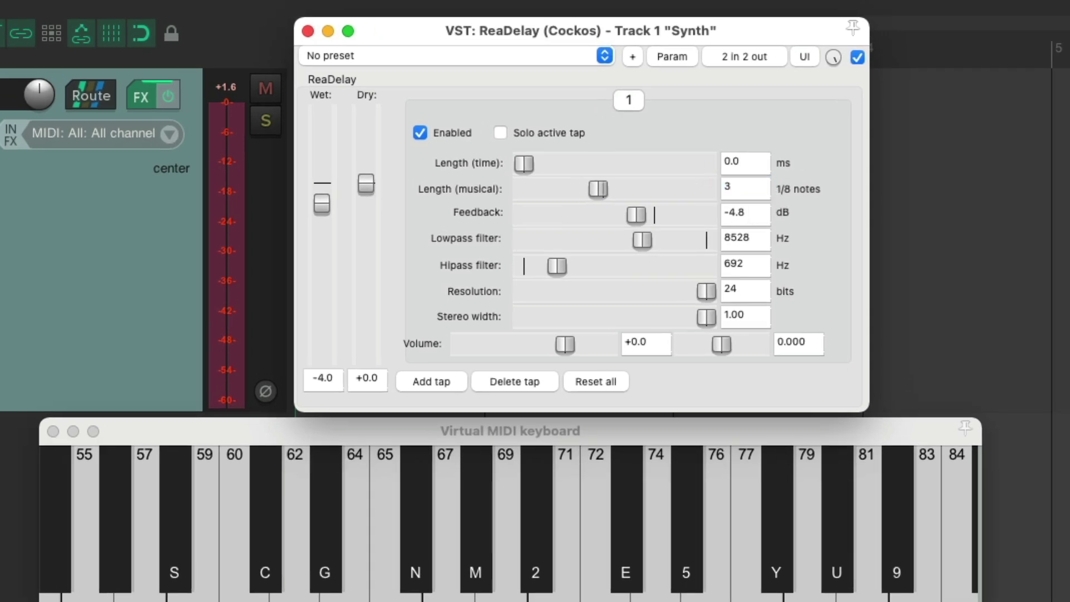
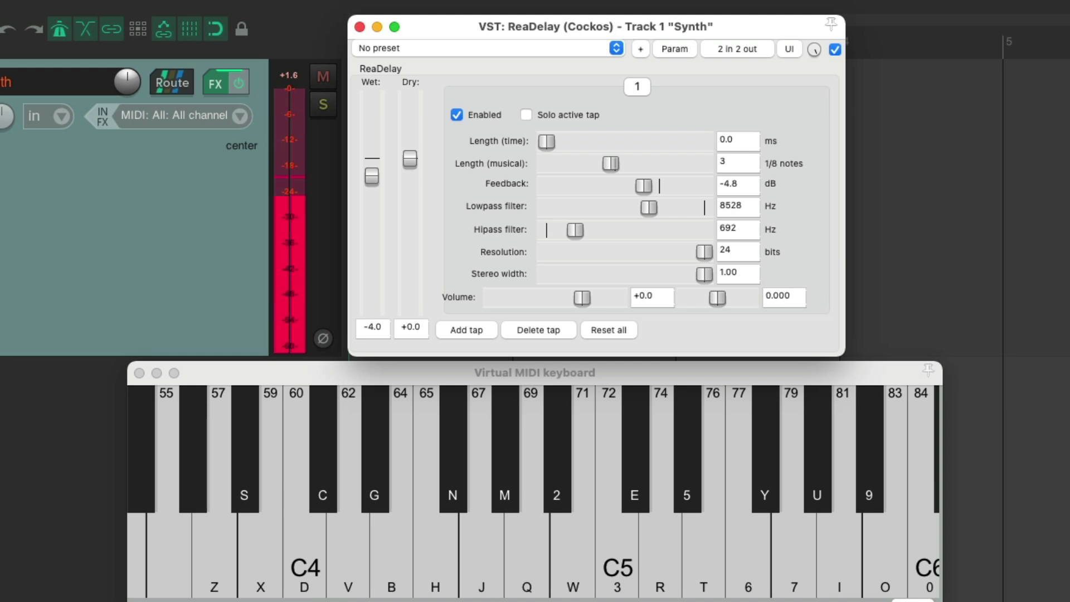
Play C#5, G#5, B4 and G#4 on the virtual MIDI keyboard to audition the delay at 3 eighth notes
key(e)
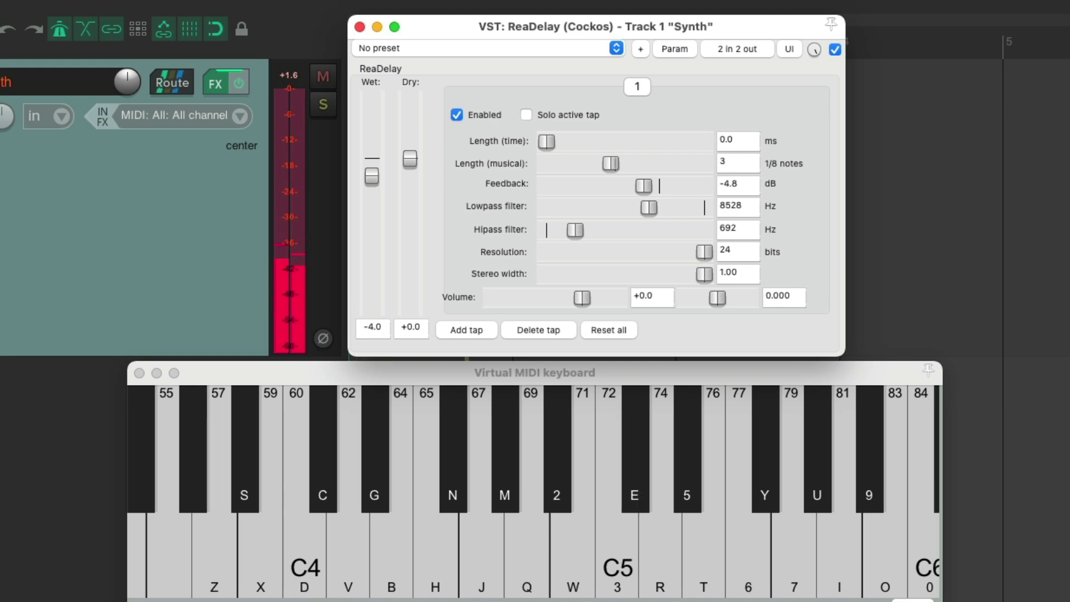
key(u)
key(w)
key(m)
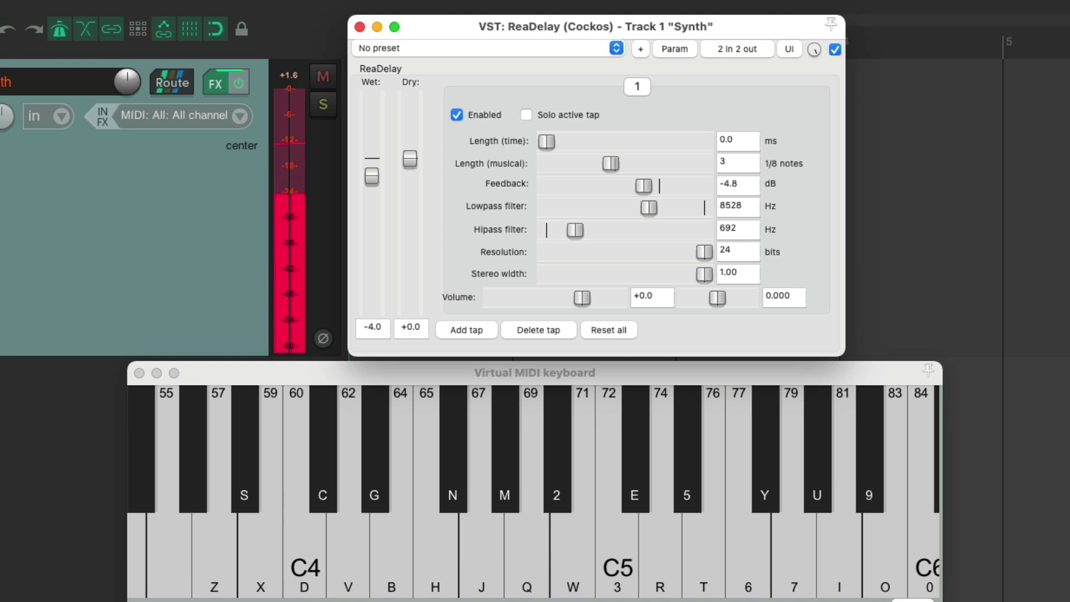
Play a phrase of B4, C#5, F#5 and G#5 on the virtual MIDI keyboard to audition the delay at 3 eighth notes
key(w)
key(e)
key(u)
key(y)
key(w)
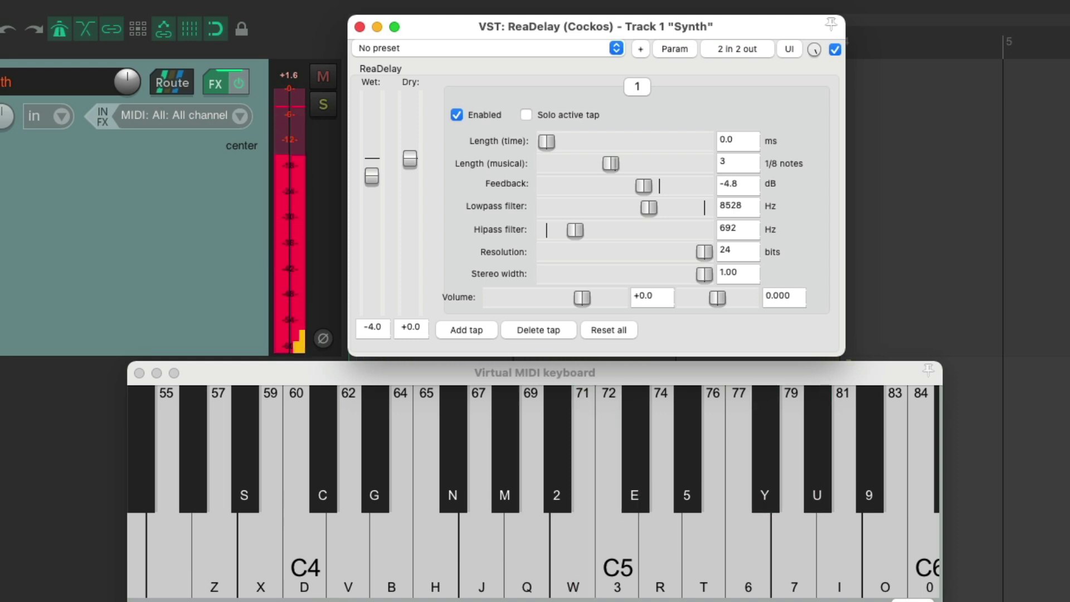
key(e)
key(w)
key(y)
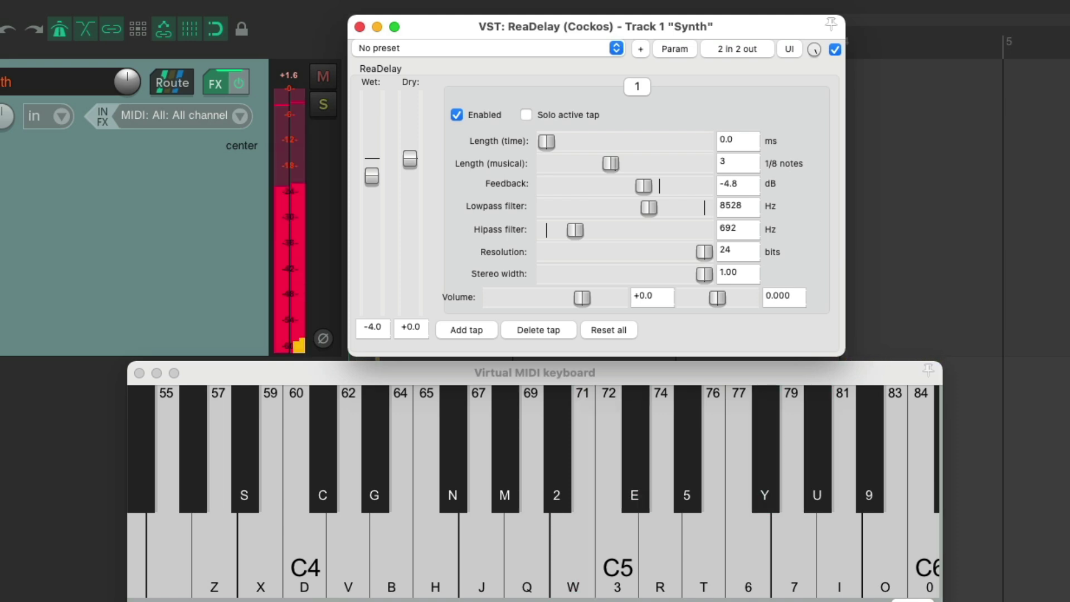
key(y)
key(u)
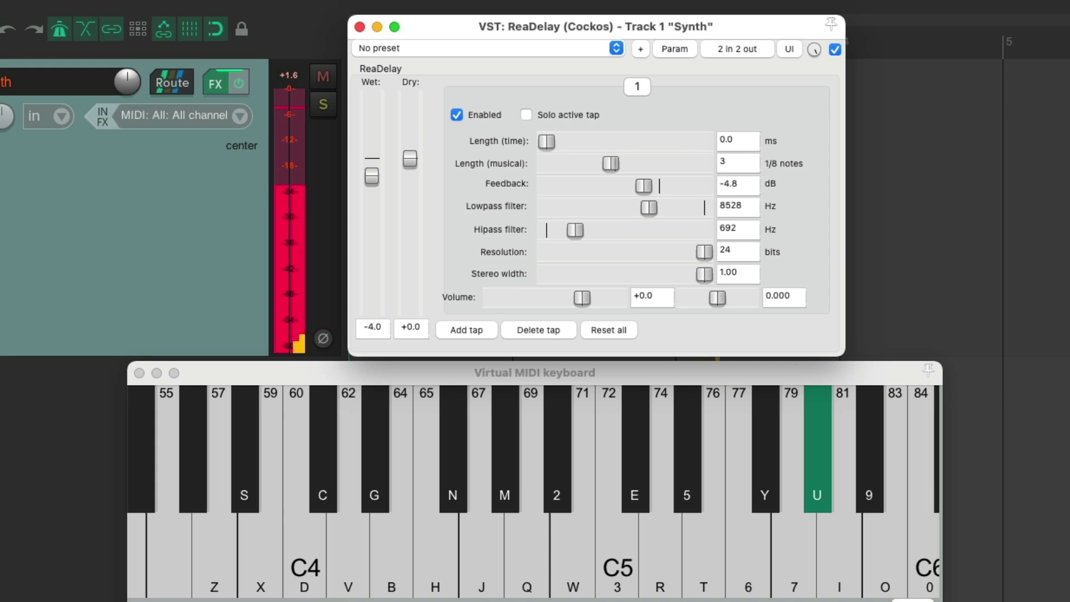
key(w)
key(e)
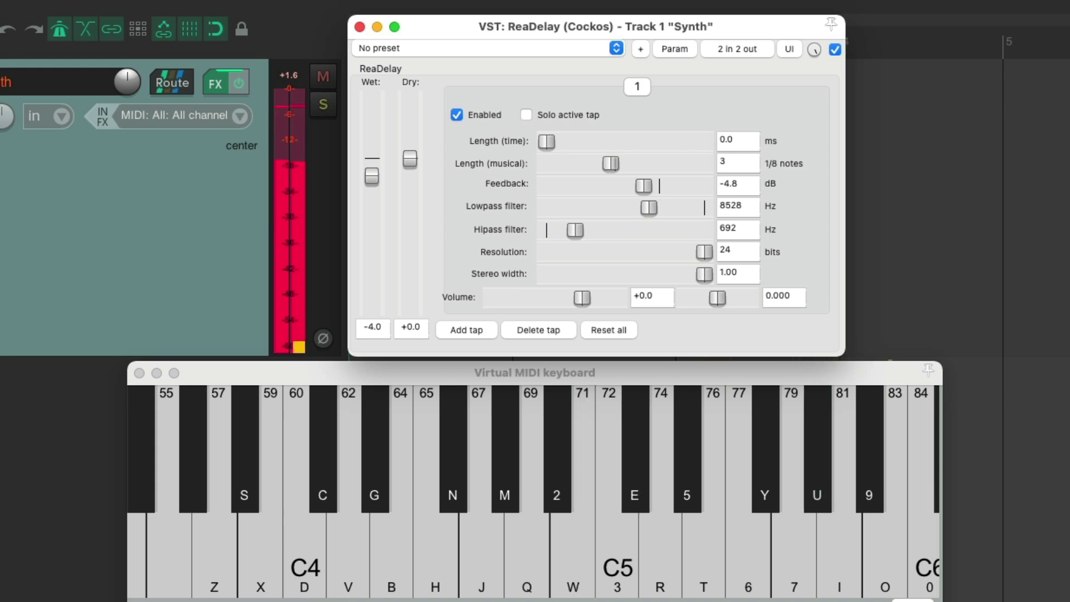
key(e)
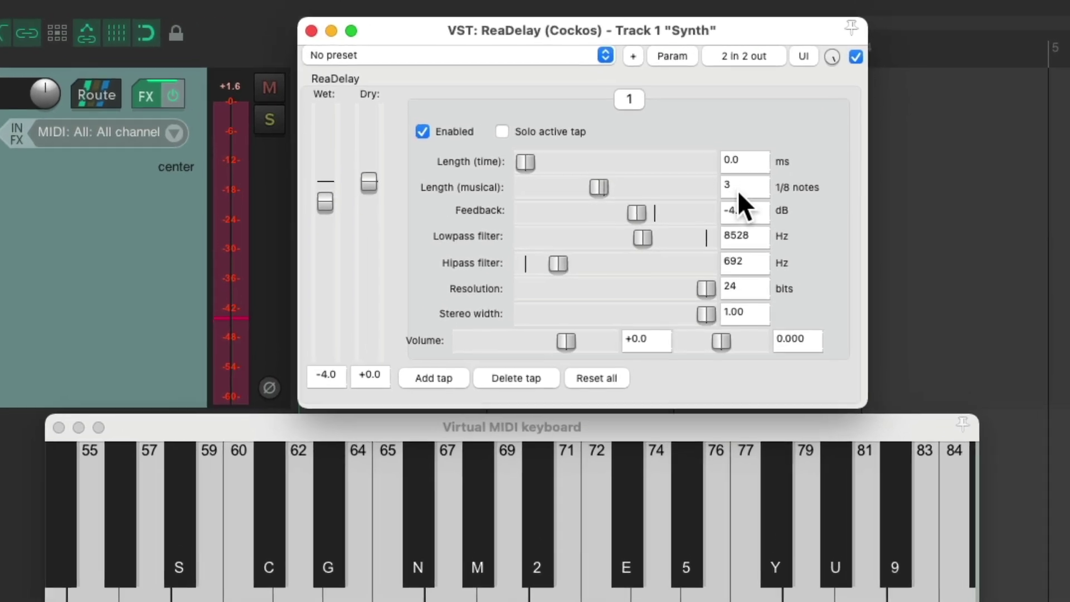
Set ReaDelay's musical delay length to 1.5 eighth notes
click(732, 167)
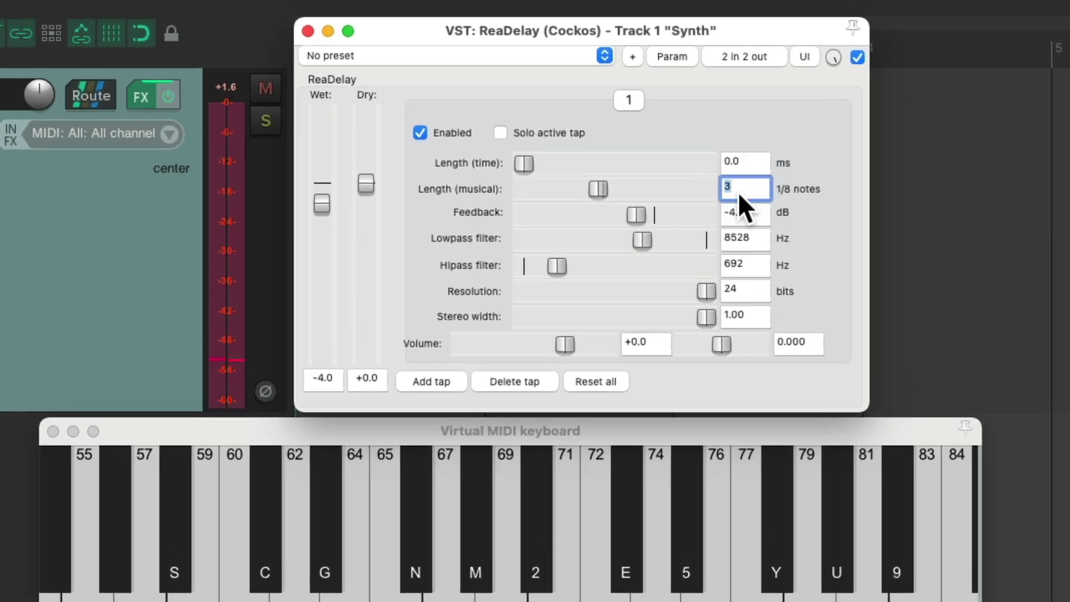
text(1.5)
key(Return)
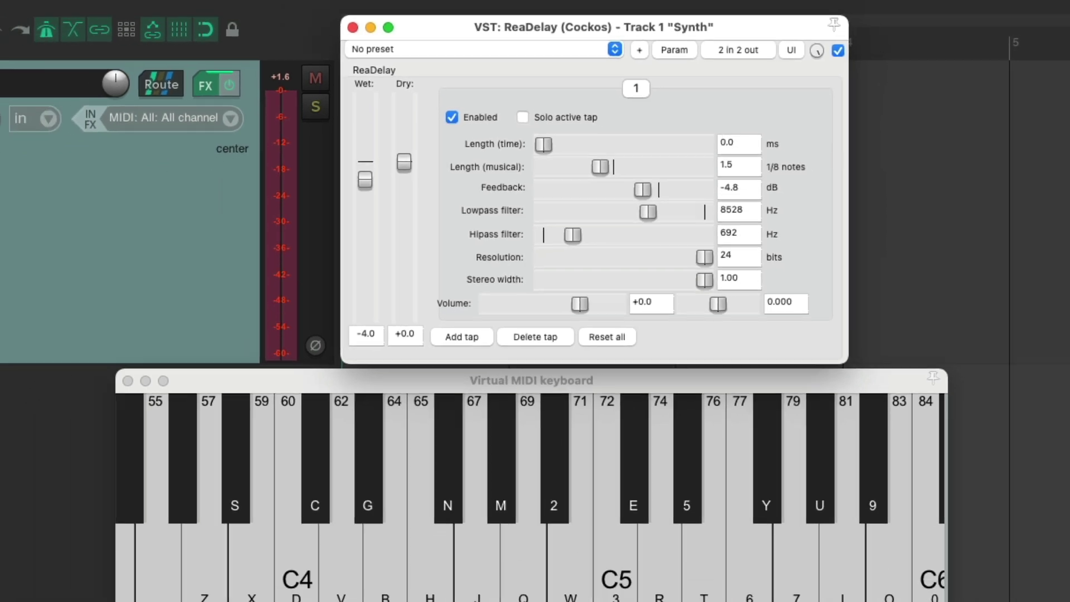
Play notes between E4 and G#5 on the virtual MIDI keyboard to audition the delay at 1.5 eighth notes
key(e)
key(u)
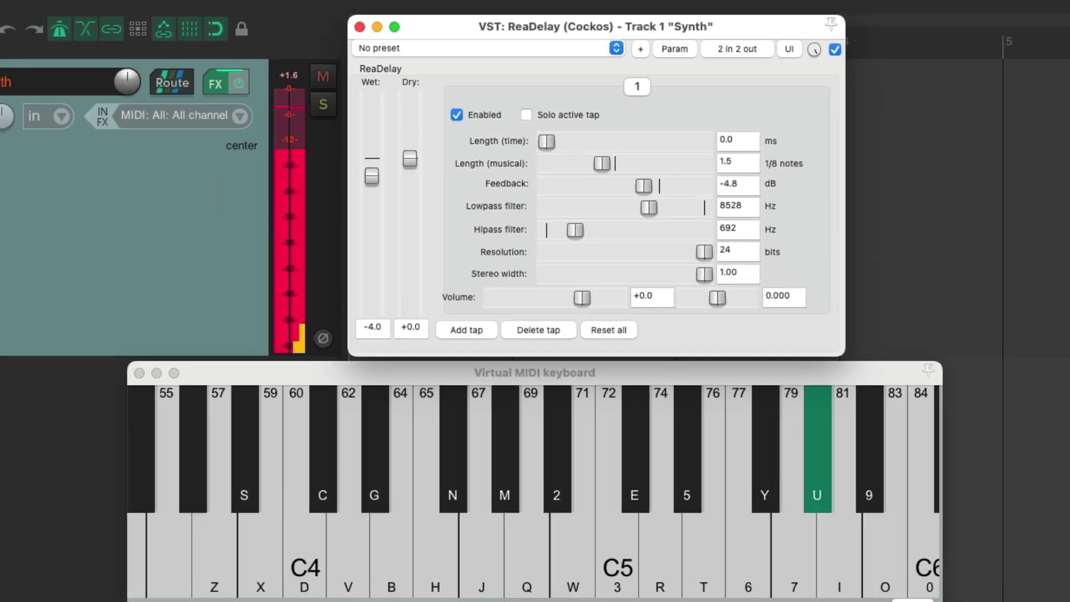
key(m)
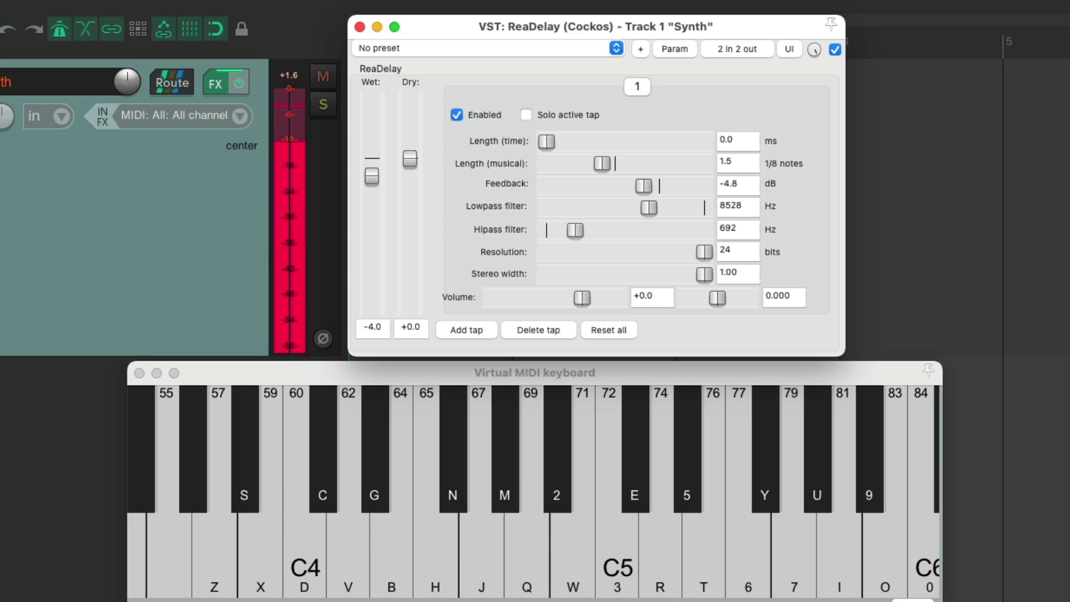
key(e)
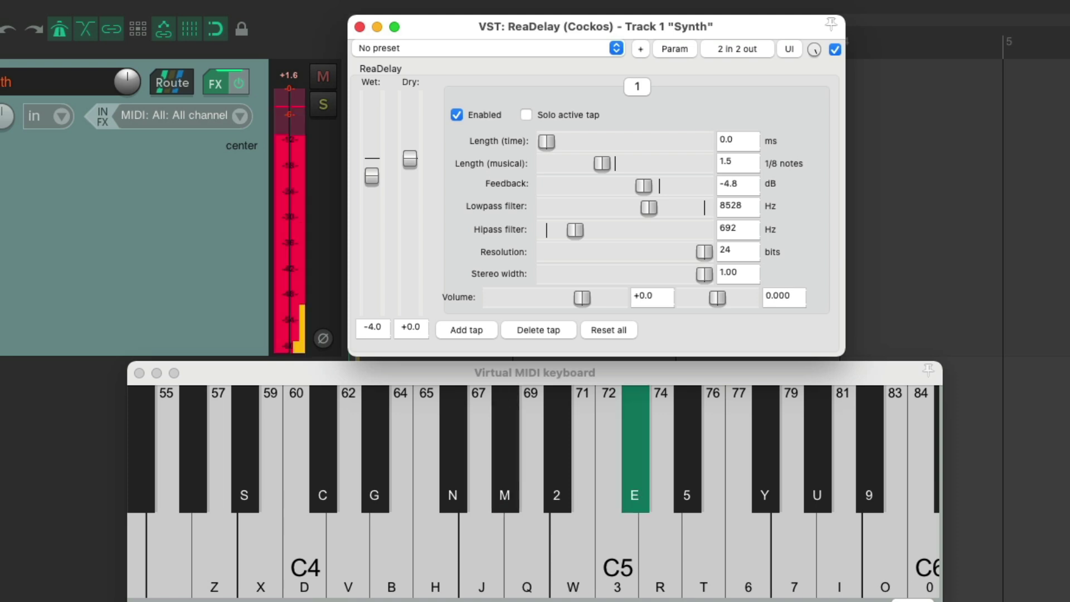
key(u)
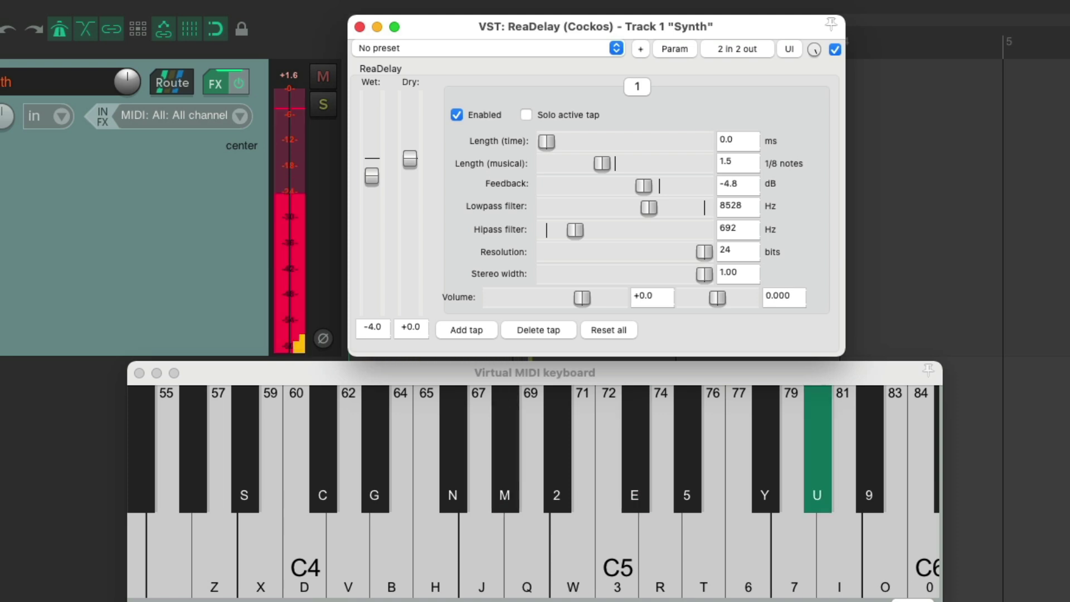
key(e)
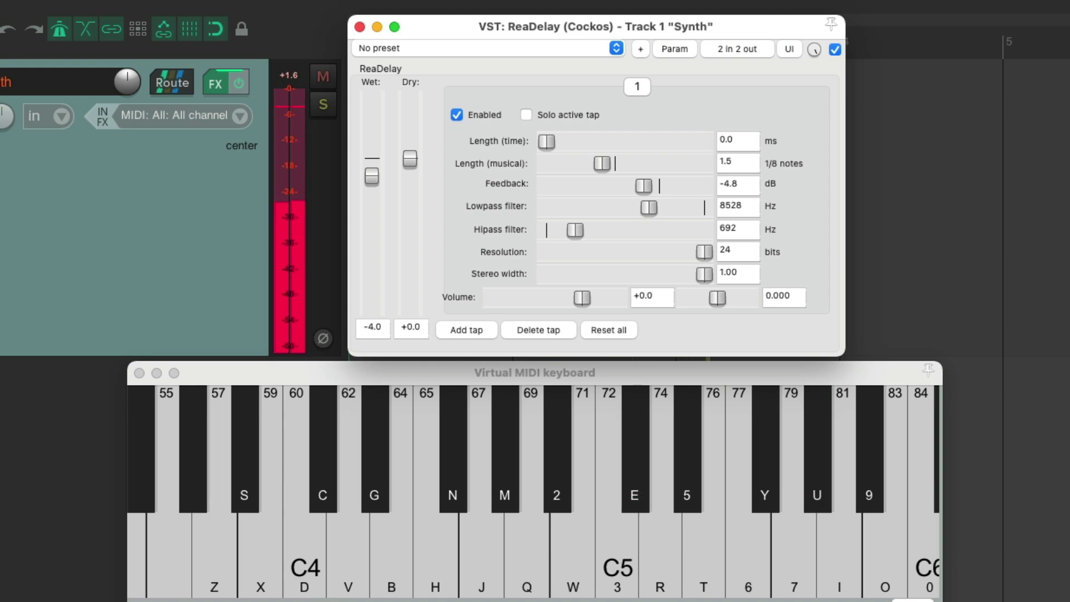
key(u)
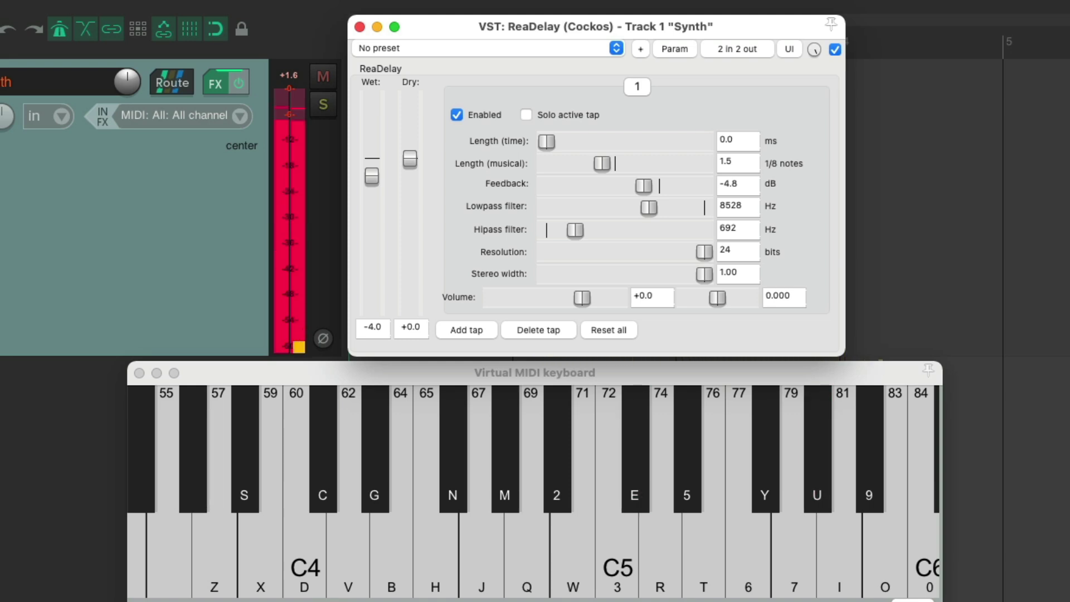
key(m)
key(w)
key(w)
key(e)
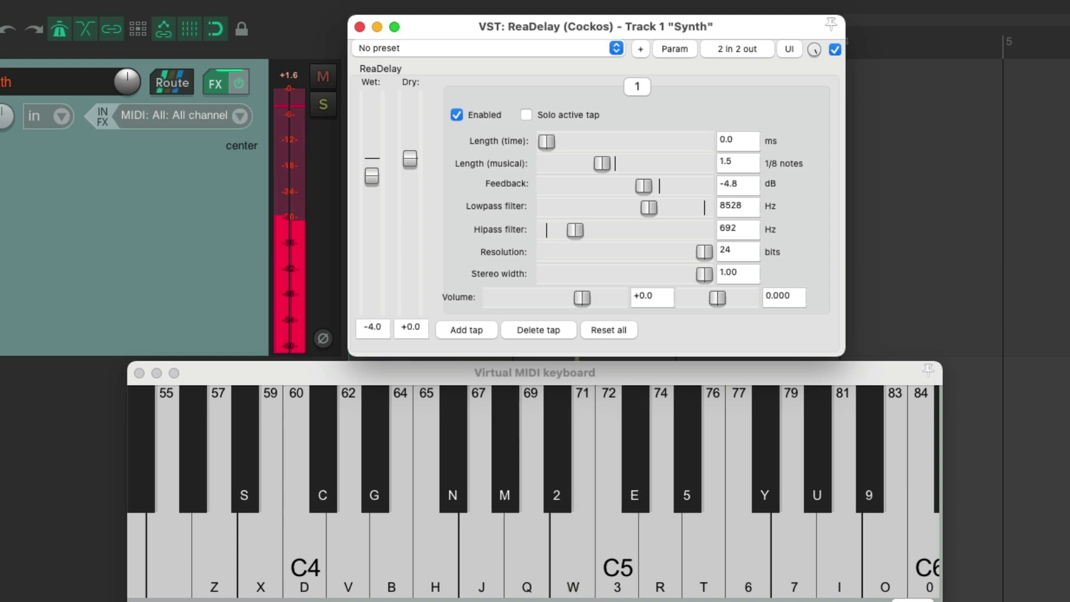
key(t)
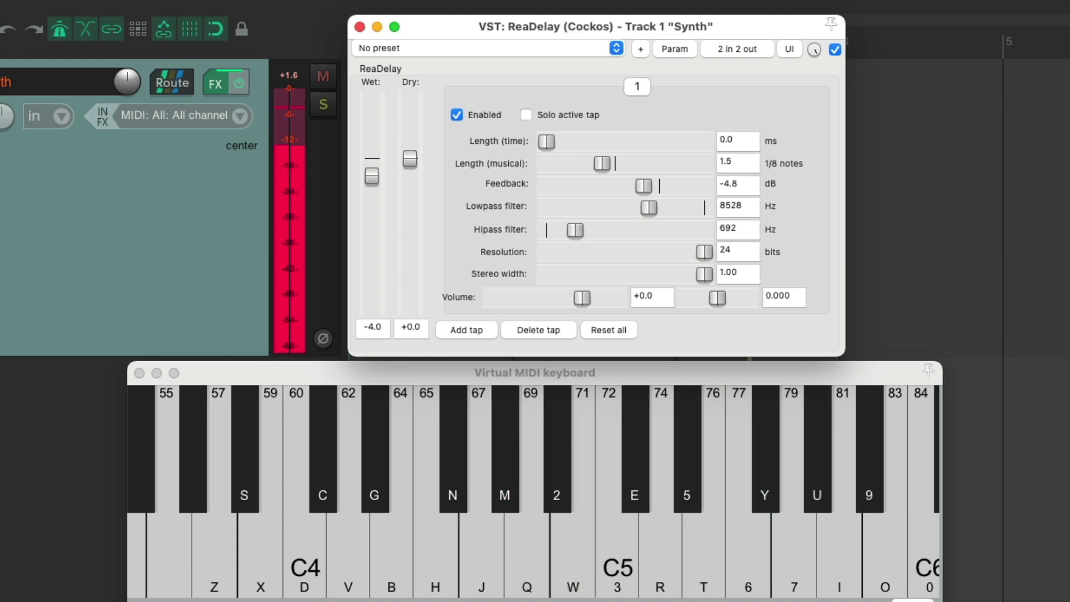
key(n)
key(u)
key(e)
key(b)
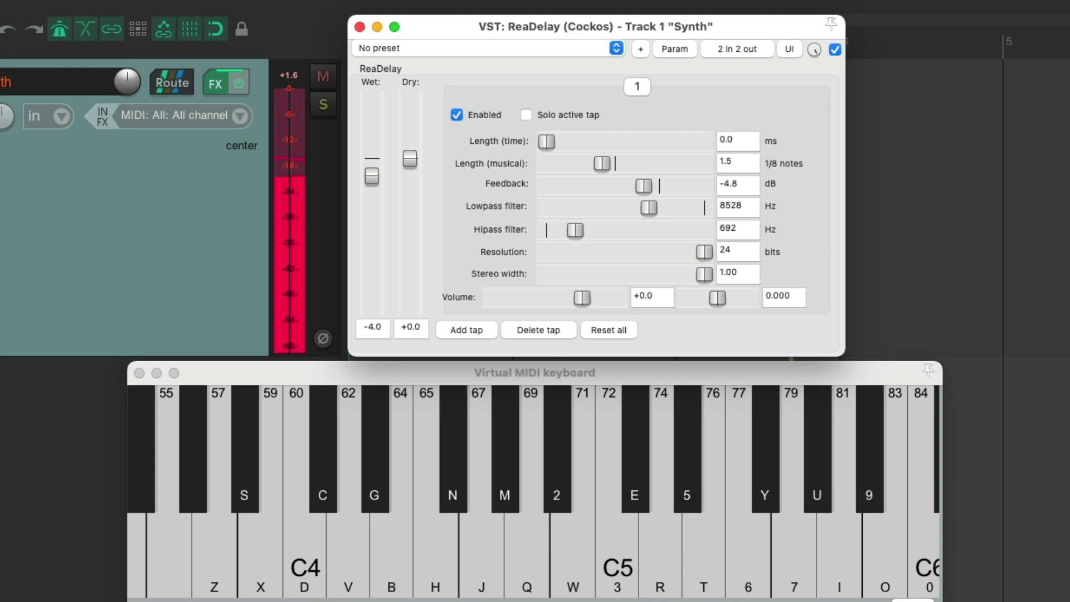
key(u)
key(y)
key(t)
key(u)
key(y)
key(t)
key(y)
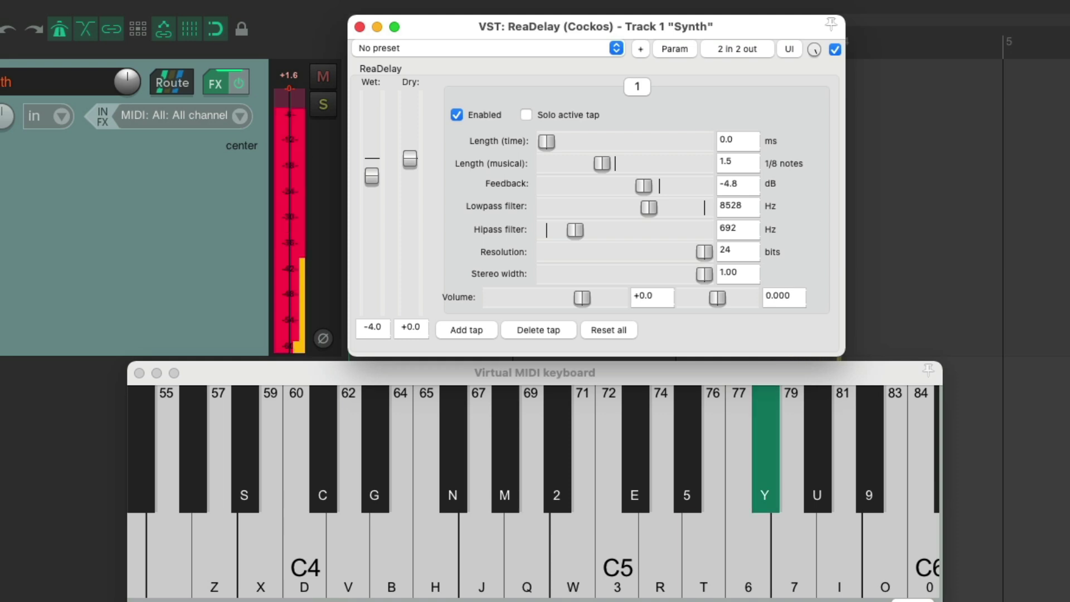
key(w)
key(e)
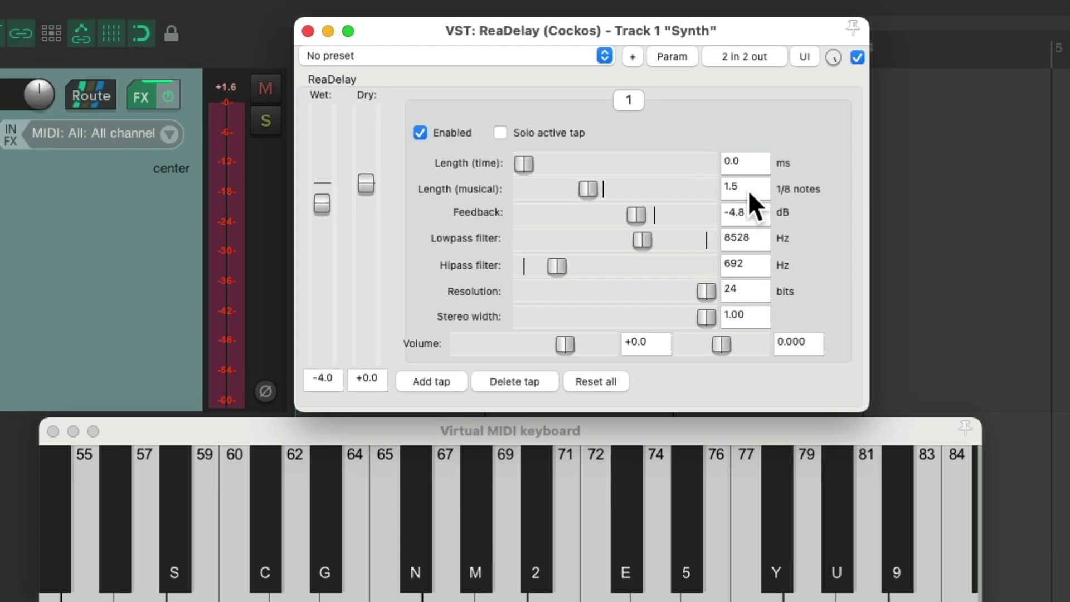
Set ReaDelay's musical delay length to .75 eighth notes
double_click(741, 164)
text(.7)
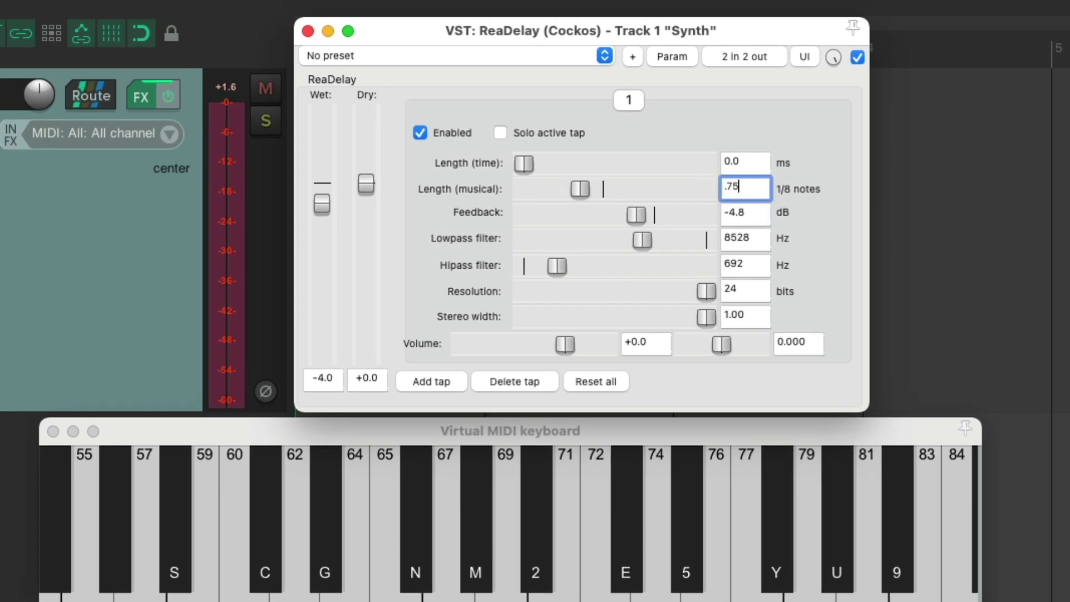
key(Return)
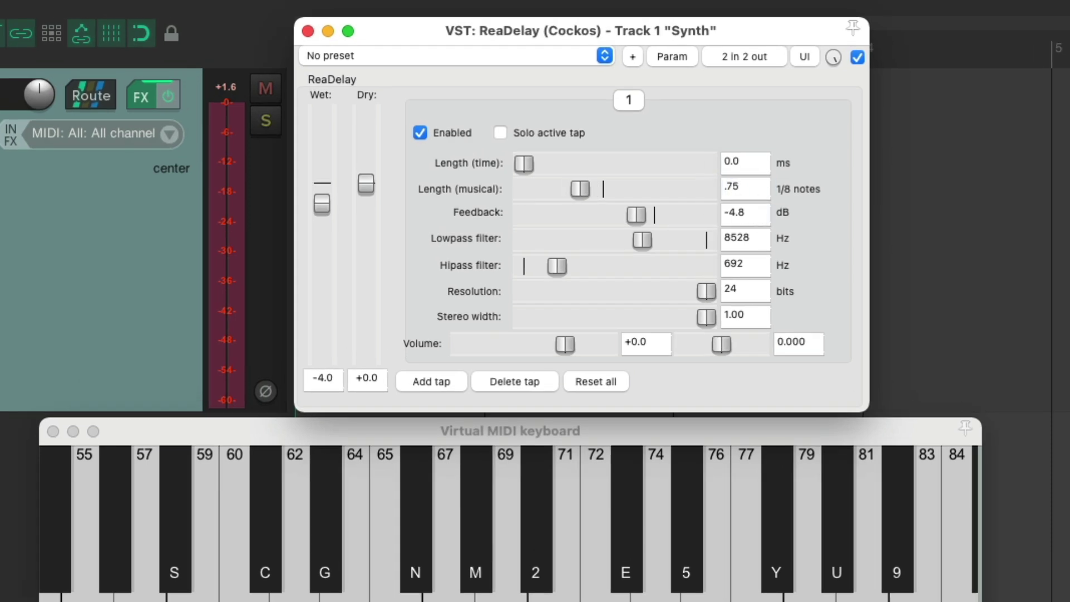
Play notes between F#4 and G#5 on the virtual MIDI keyboard to audition the delay at .75 eighth notes
key(e)
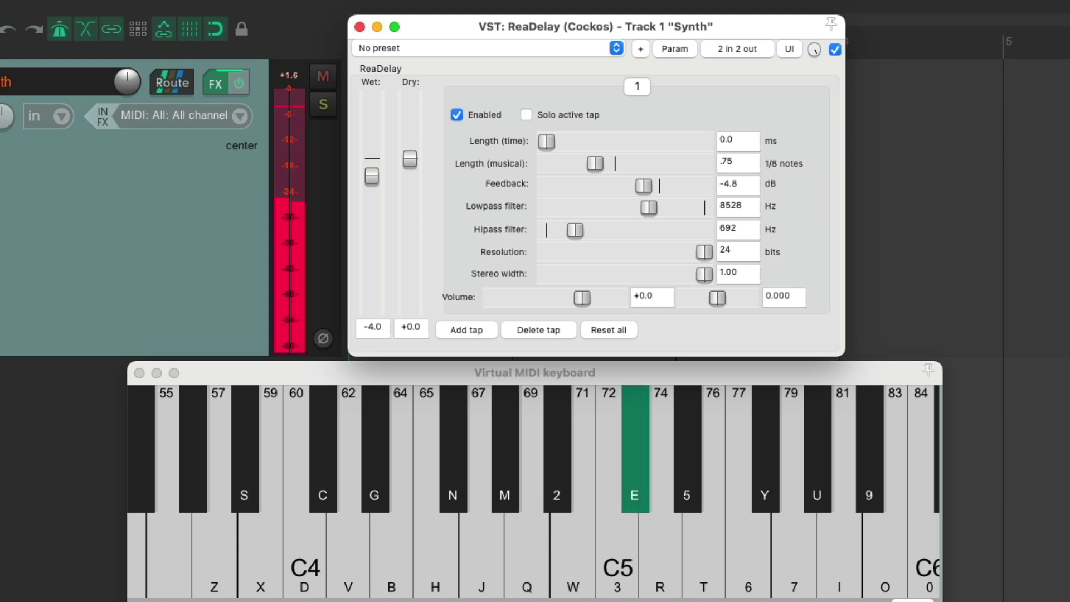
key(w)
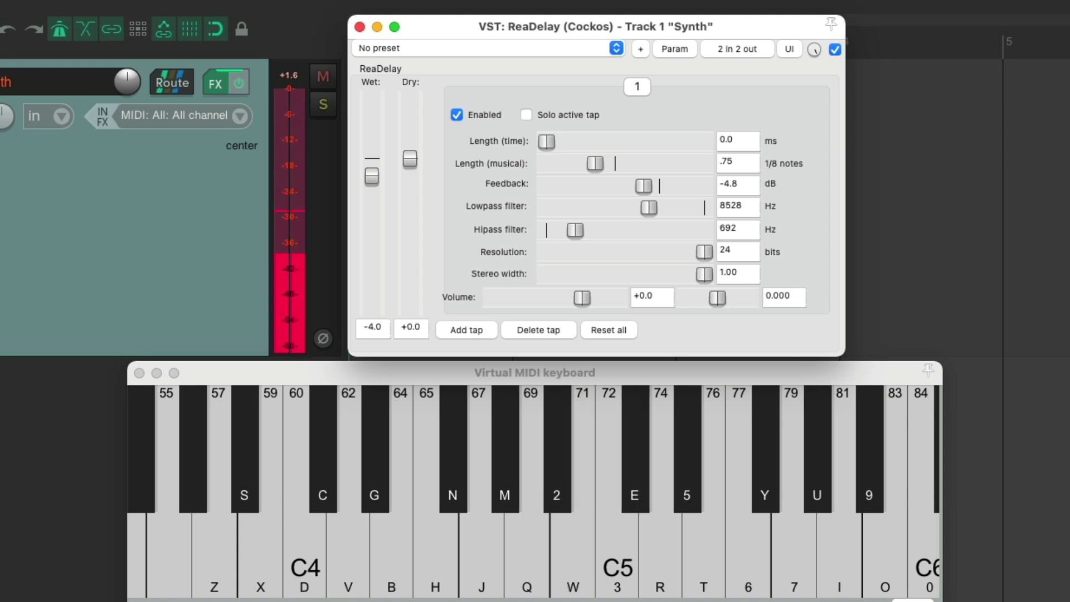
key(e)
key(u)
key(m)
key(w)
key(e)
key(w)
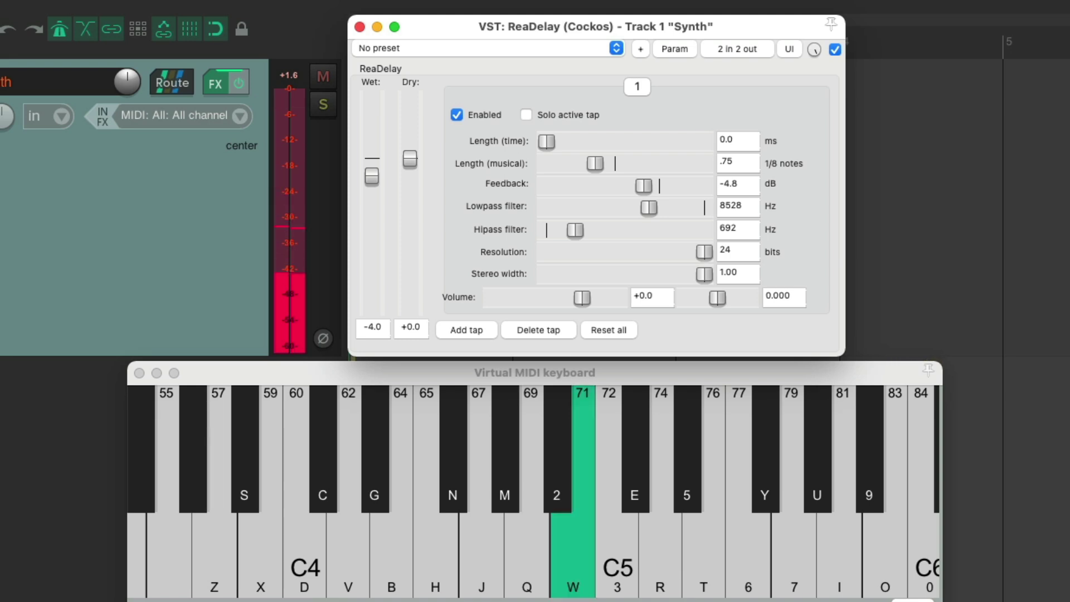
key(u)
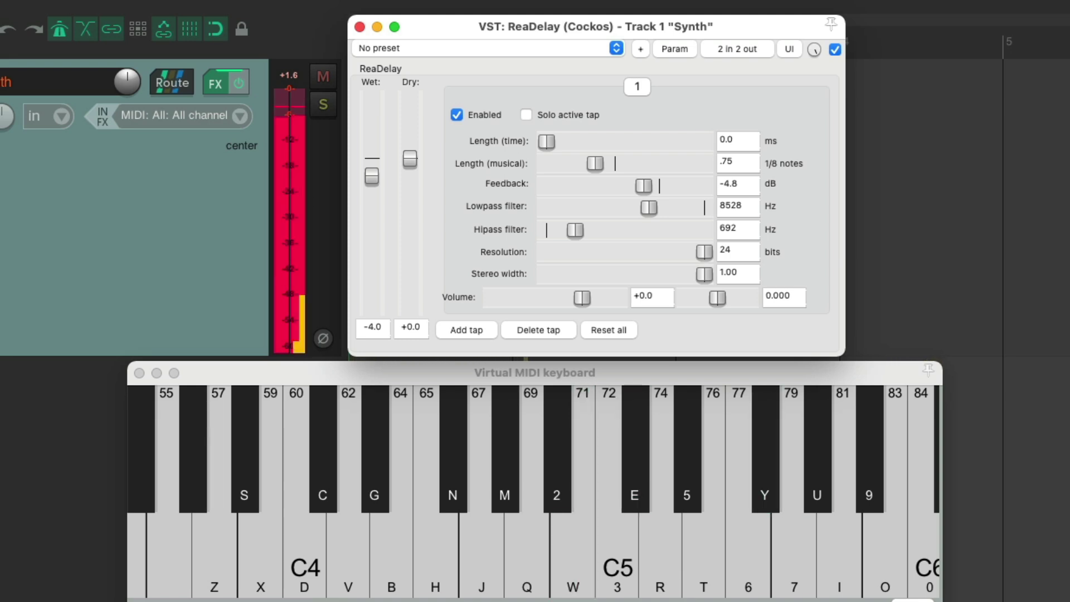
key(n)
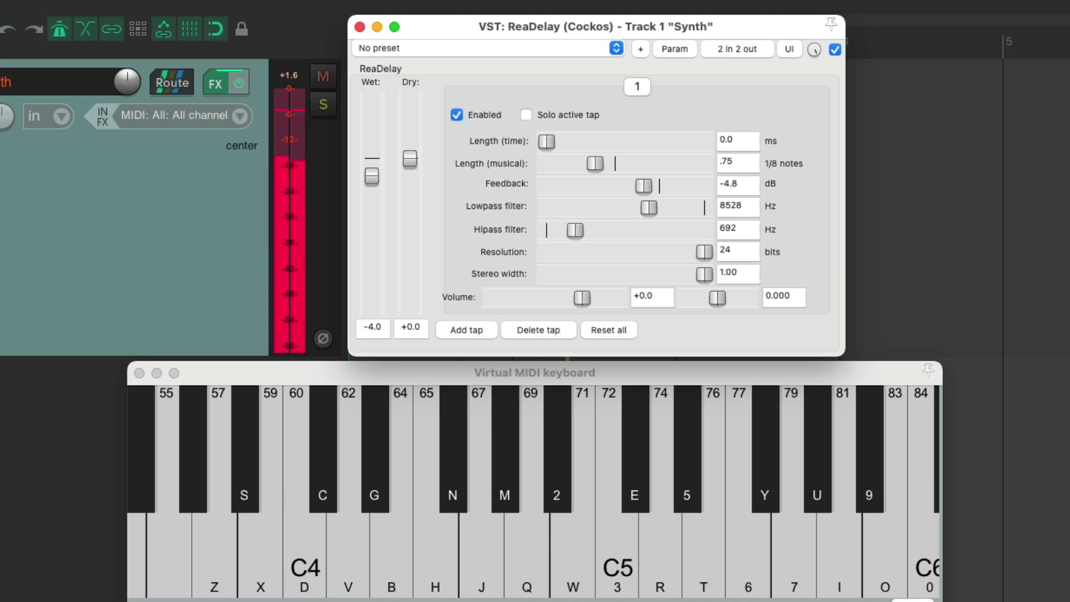
key(m)
key(e)
key(n)
key(w)
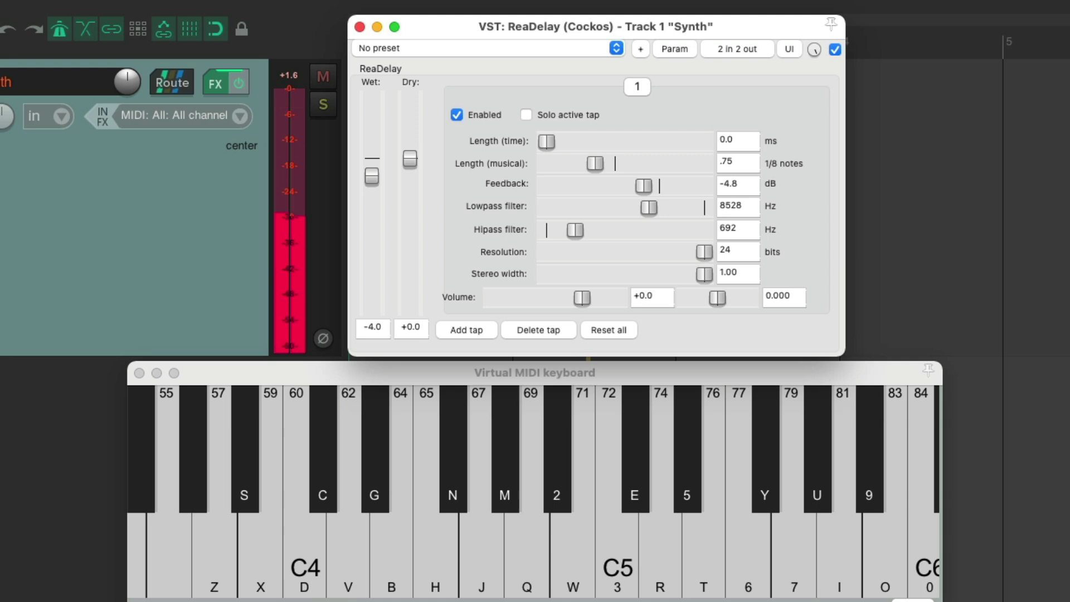
key(u)
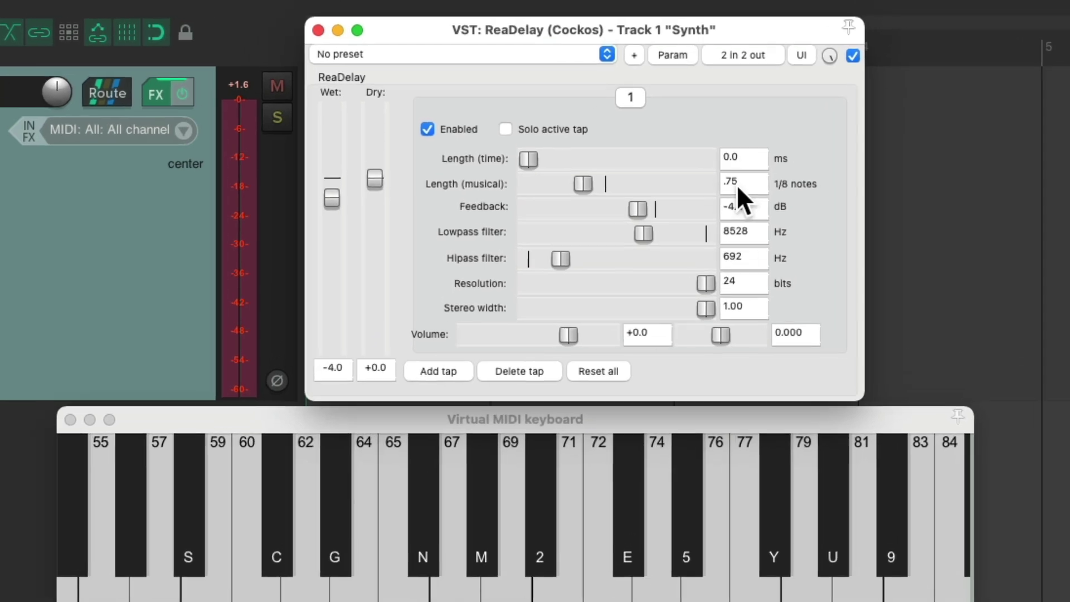
Set ReaDelay's musical delay length to 1.33 eighth notes
double_click(739, 165)
text(1.33)
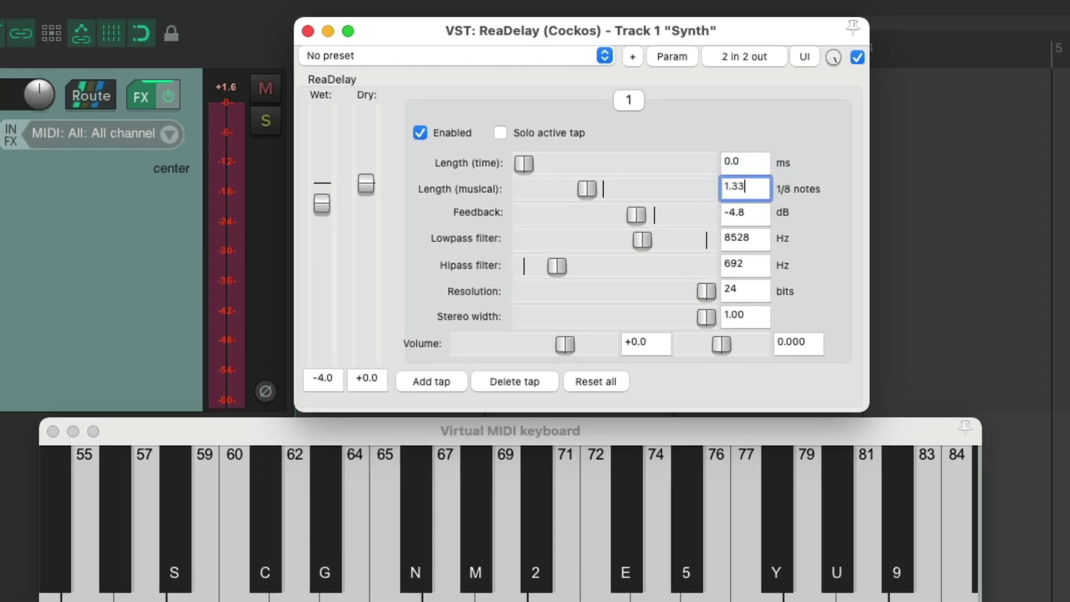
key(Return)
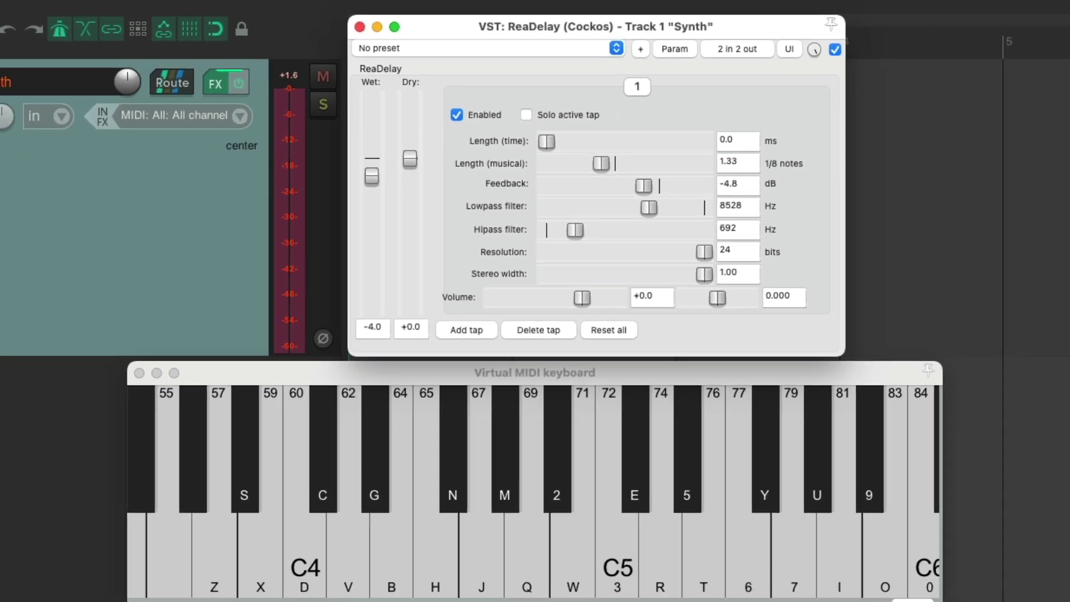
Play notes between G#4 and G#5 on the virtual MIDI keyboard to audition the delay at 1.33 eighth notes
key(e)
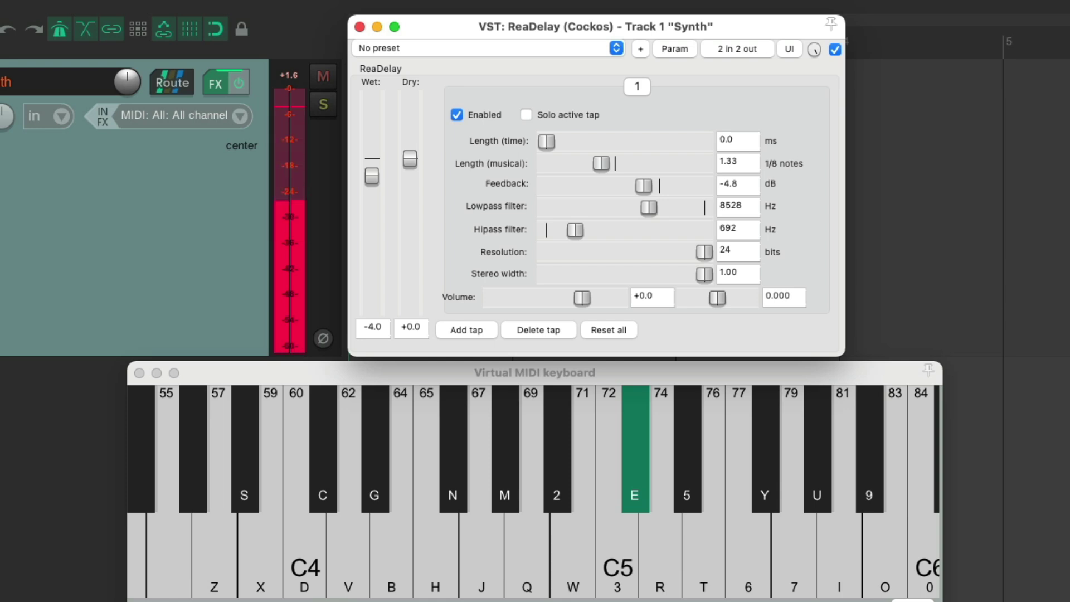
key(w)
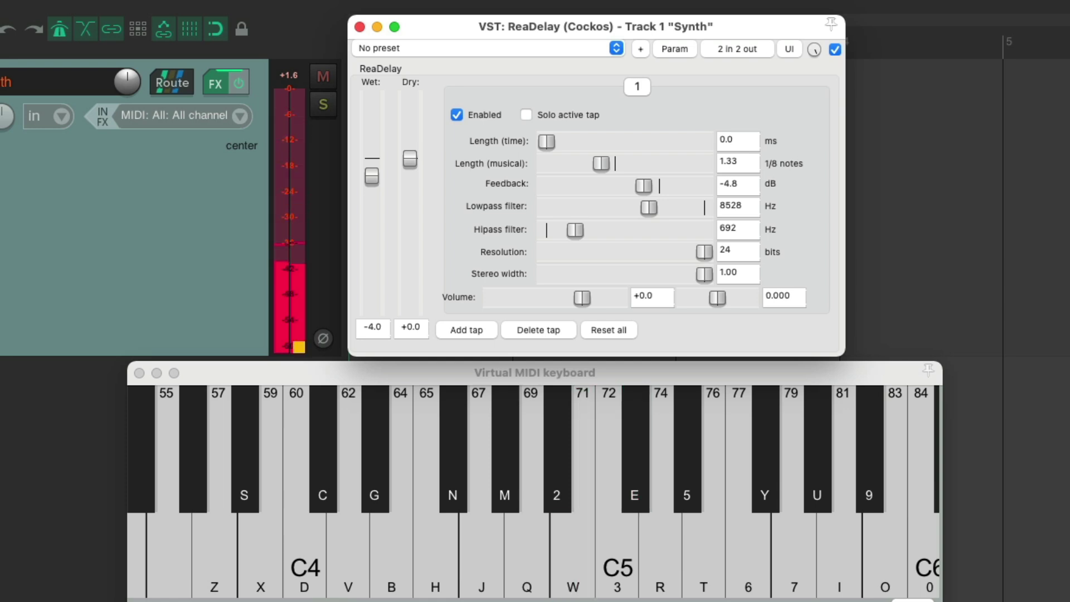
key(e)
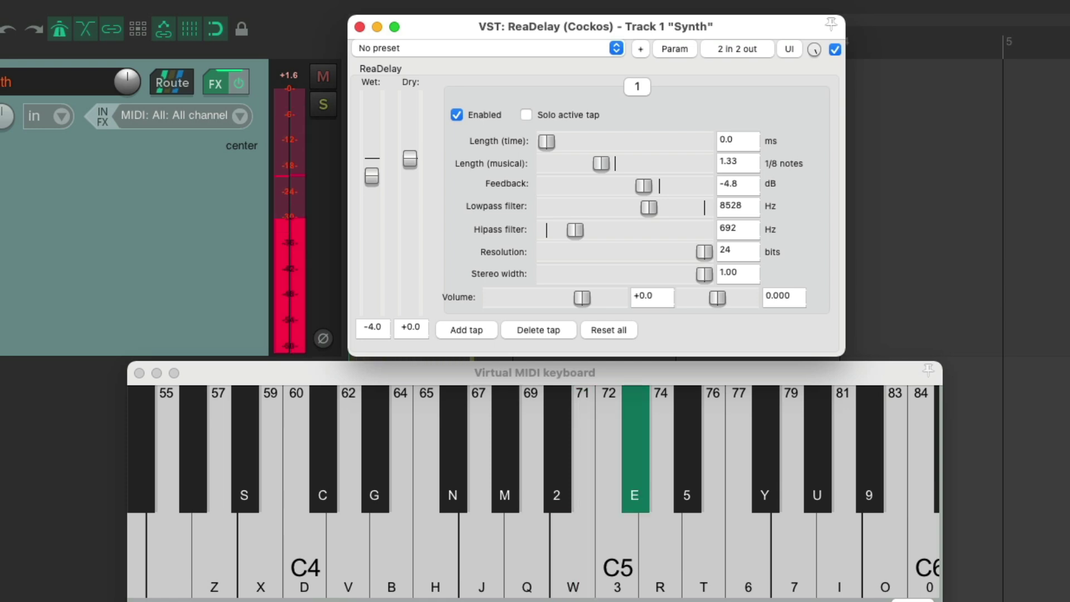
key(u)
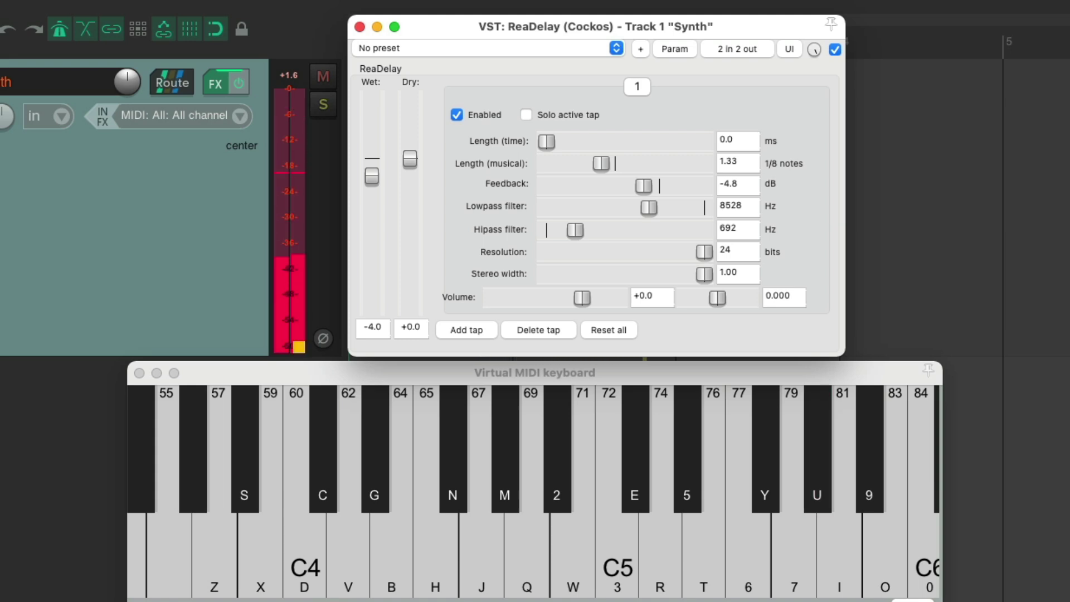
key(e)
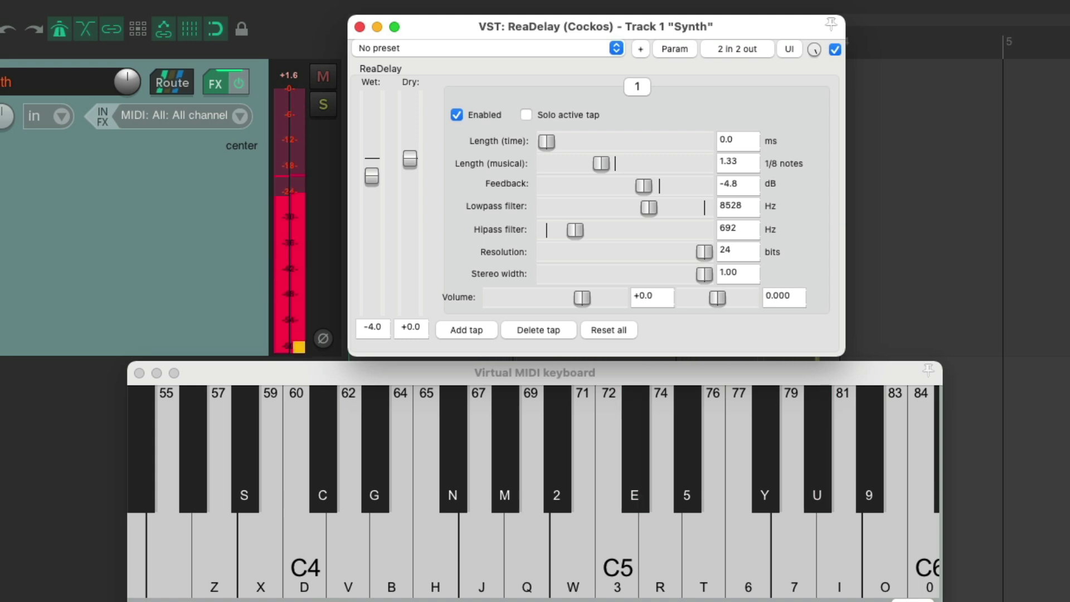
key(w)
key(u)
key(y)
key(m)
key(w)
key(e)
key(t)
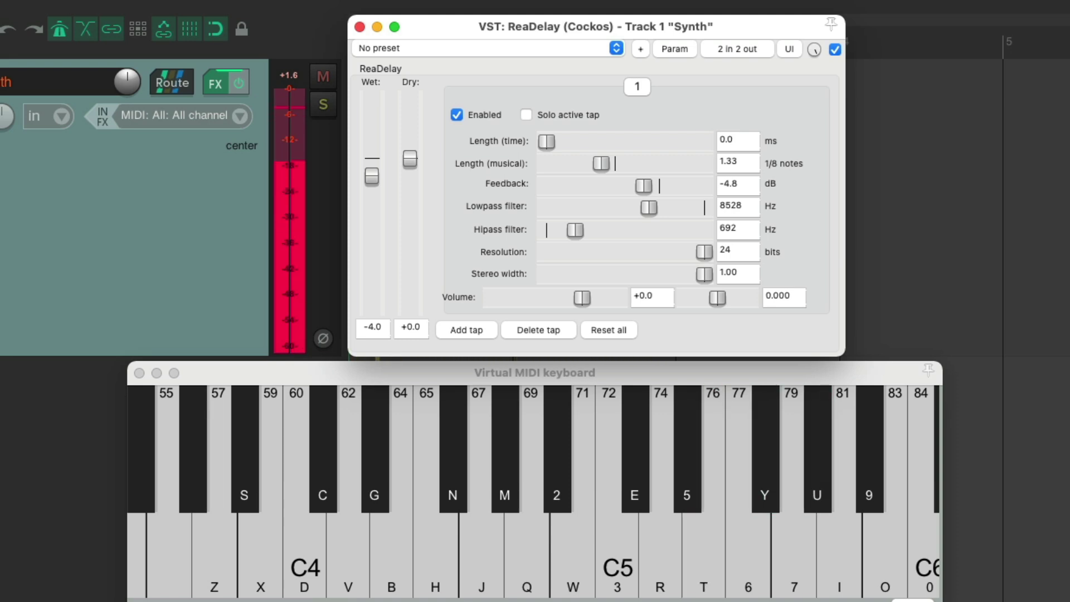
Play F#5 and E5 on the virtual MIDI keyboard to finish auditioning the delay at 1.33 eighth notes
key(y)
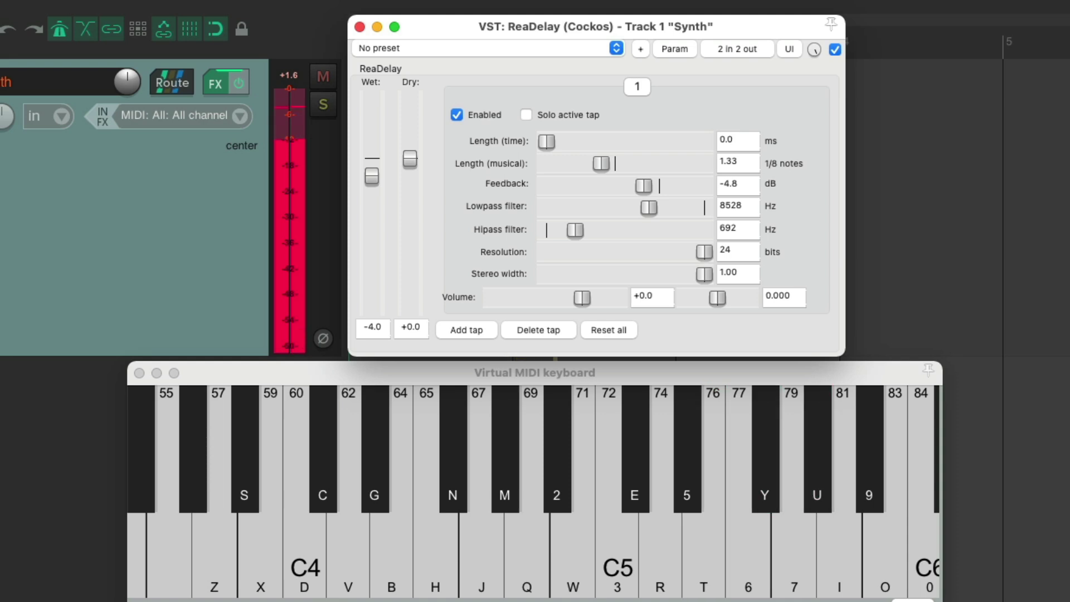
key(t)
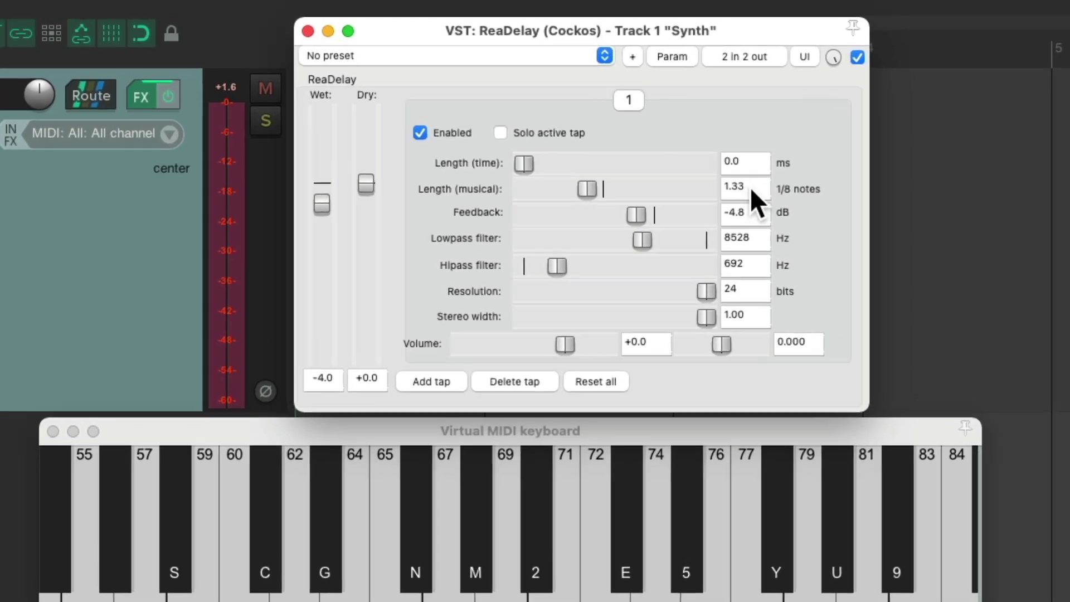
Set ReaDelay's musical delay length to .66 eighth notes
double_click(750, 186)
text(.66)
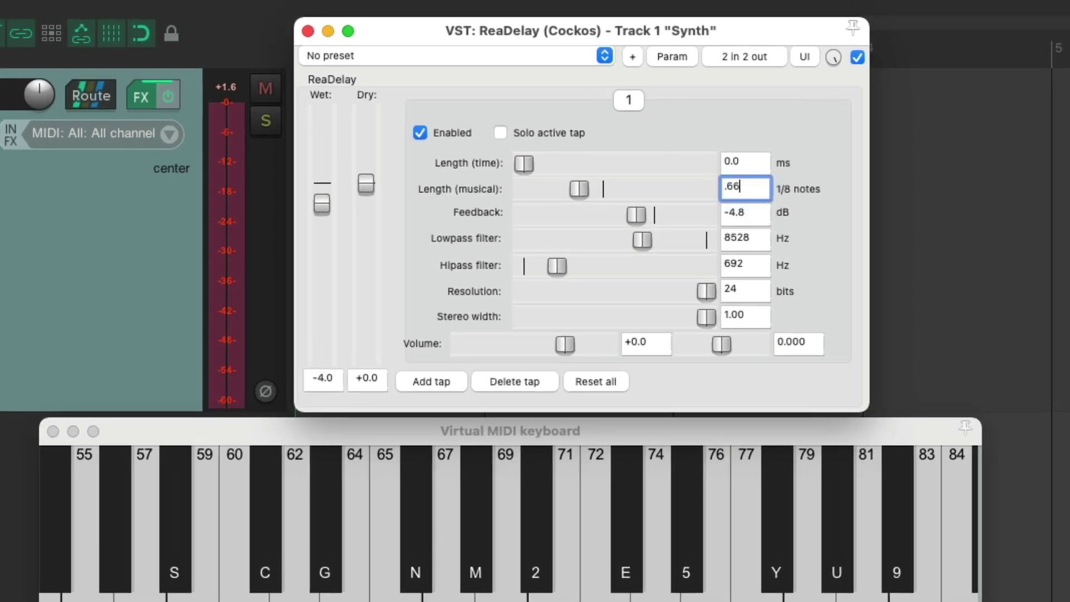
key(Return)
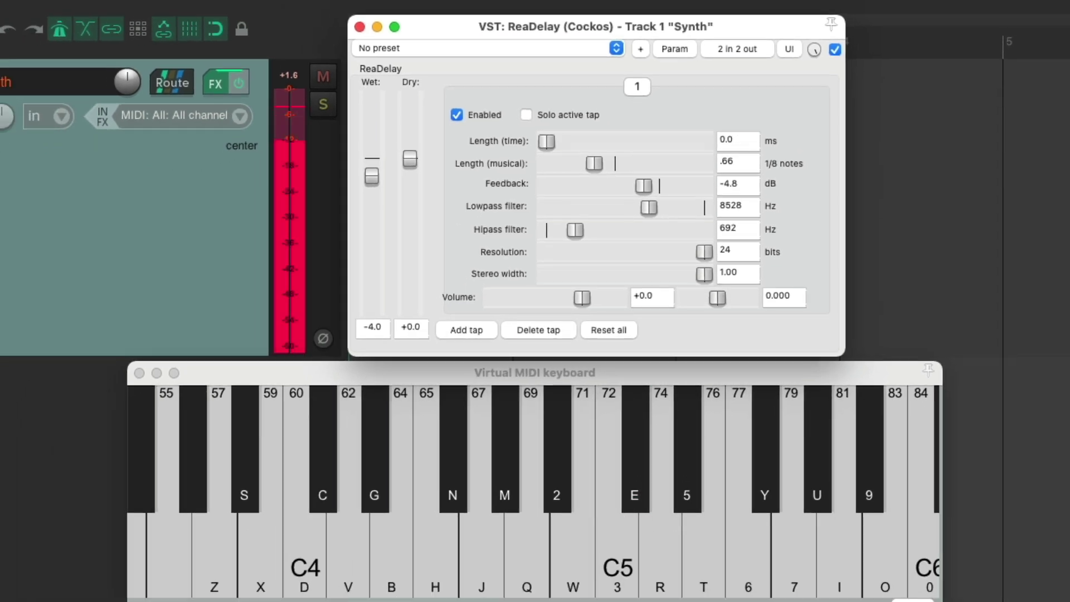
Play notes between E4 and G#5 on the virtual MIDI keyboard to audition the delay at .66 eighth notes
key(w)
key(u)
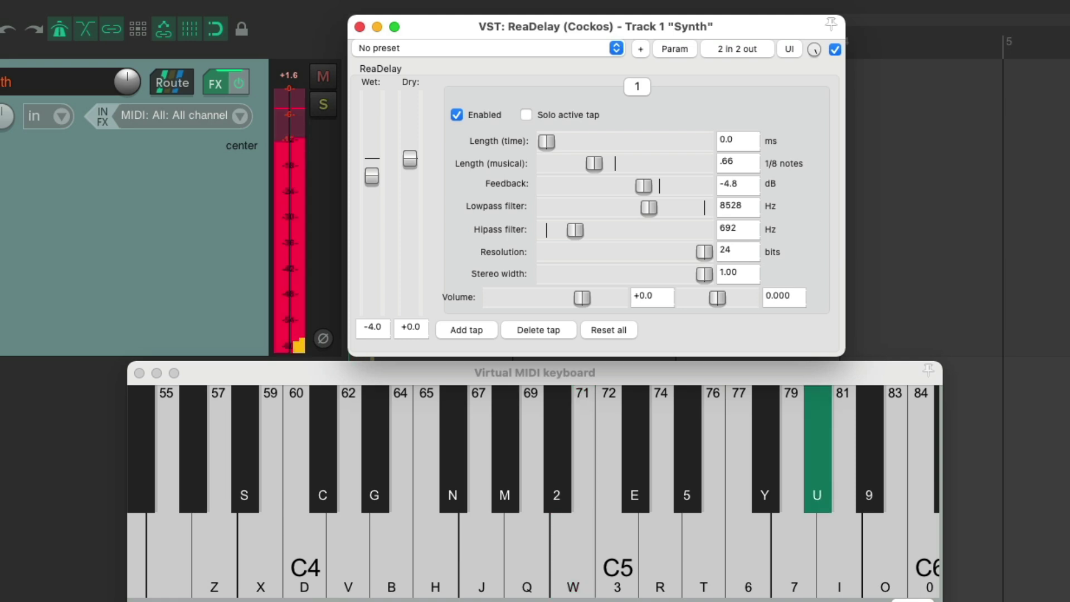
key(y)
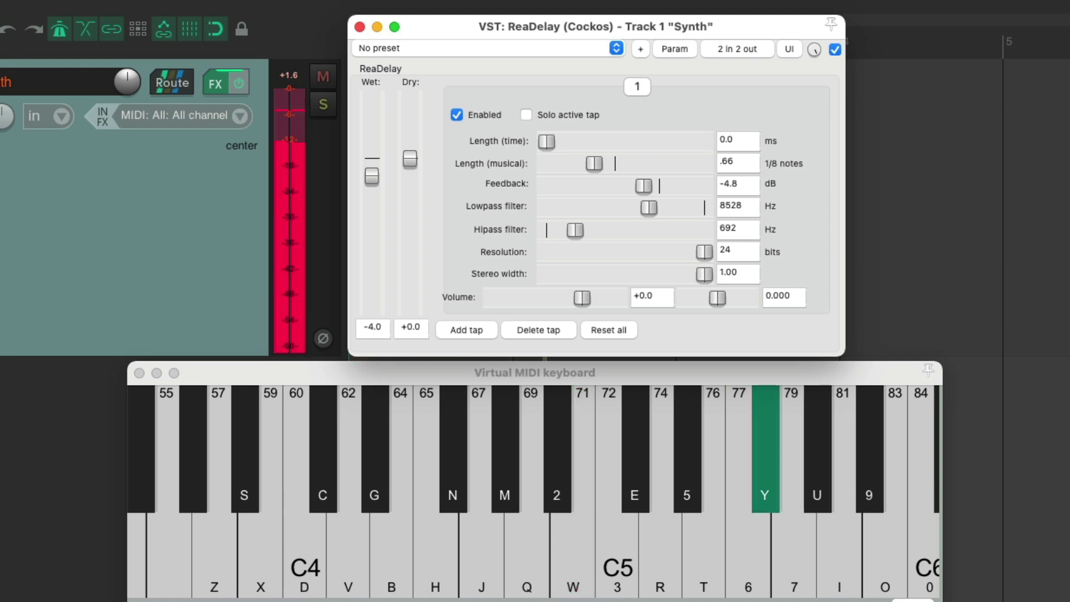
key(u)
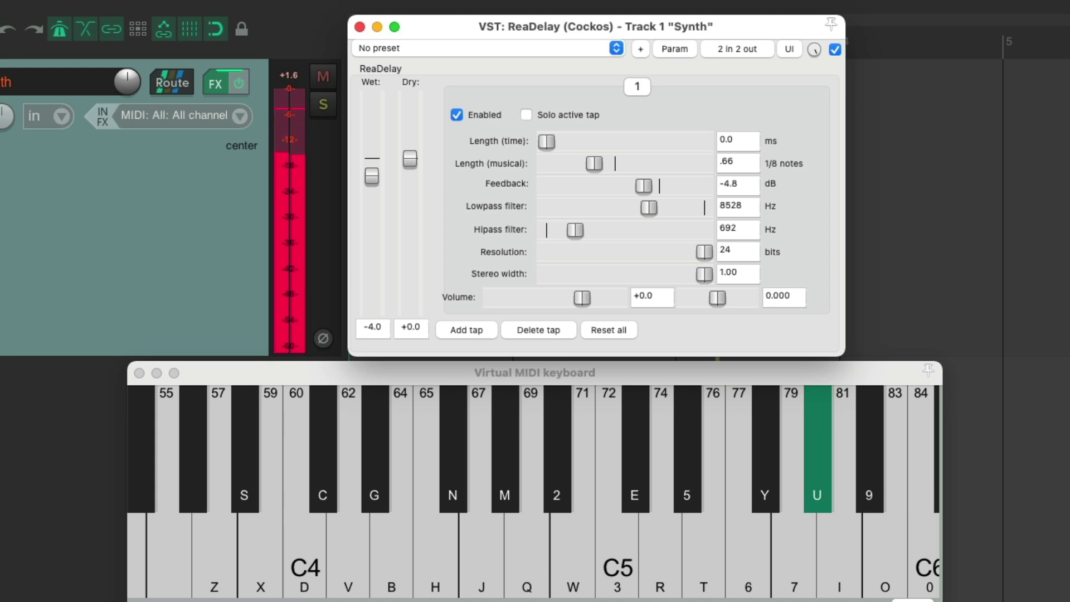
key(y)
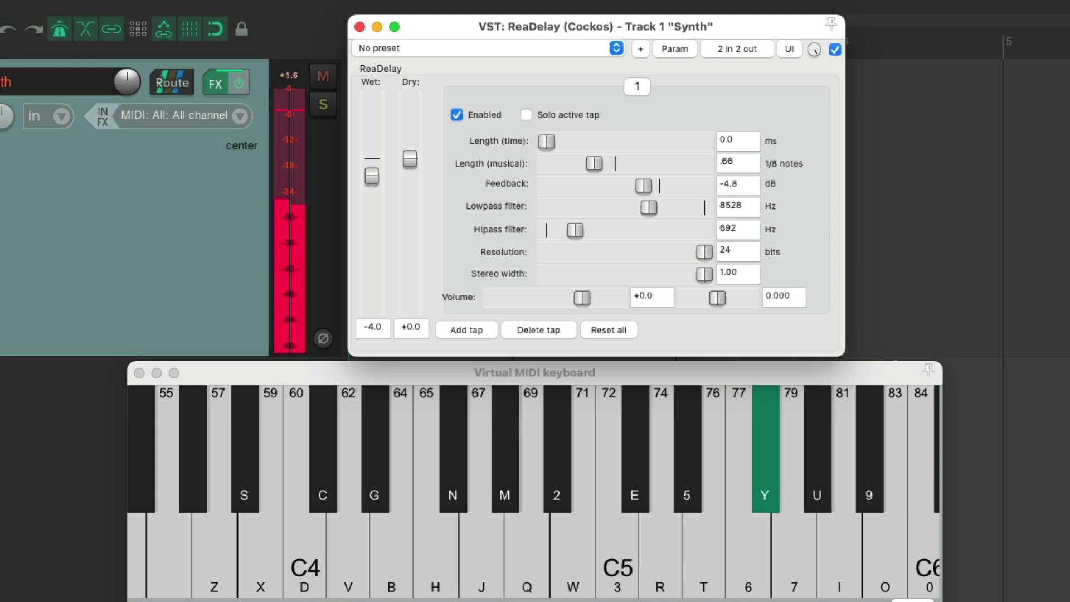
key(w)
key(e)
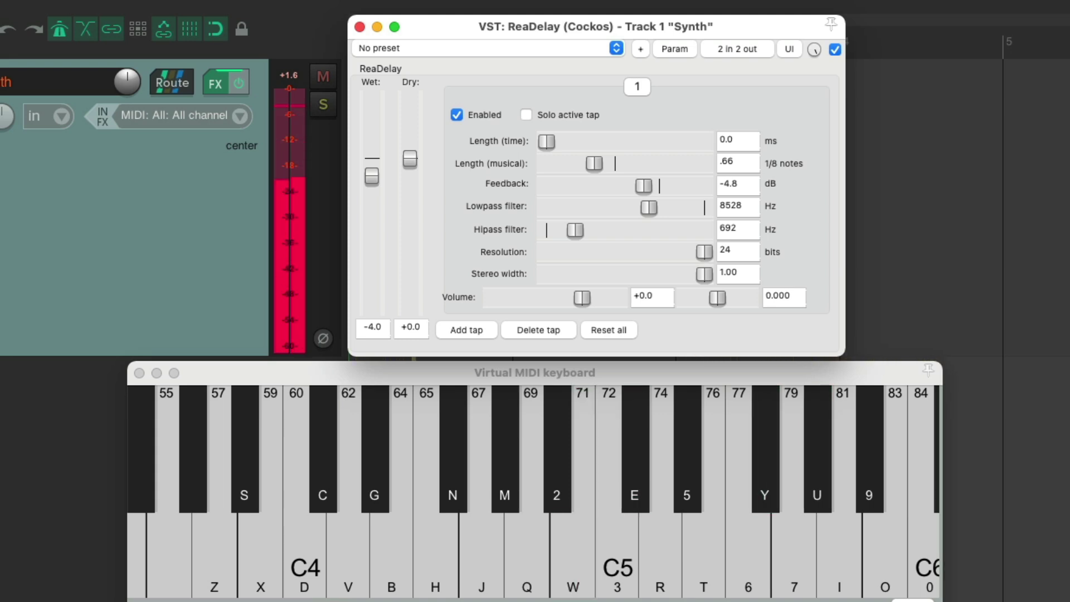
key(m)
key(w)
key(n)
key(m)
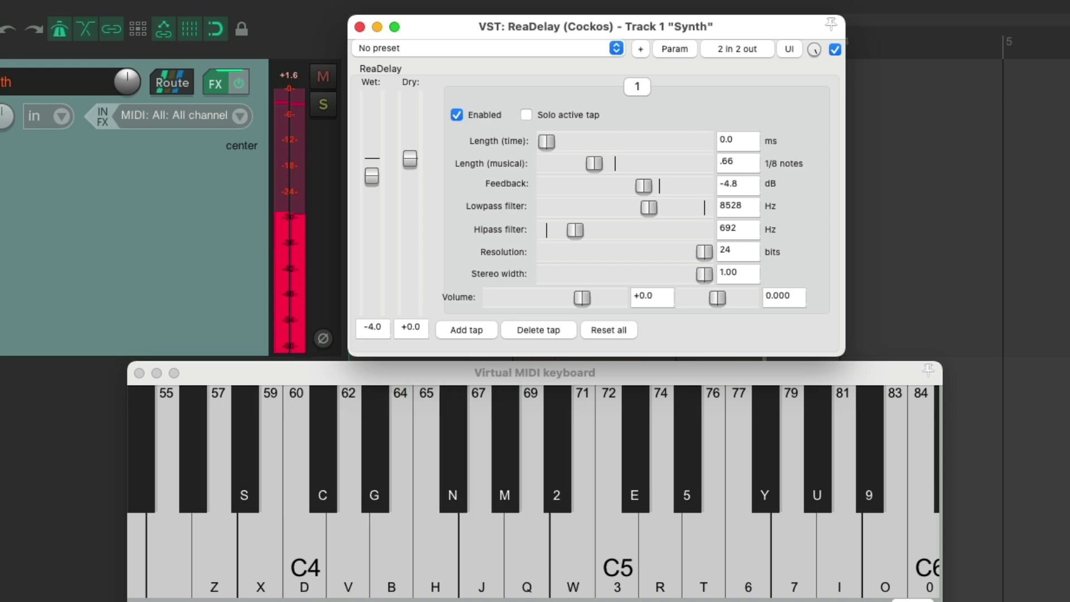
key(b)
key(m)
key(n)
key(e)
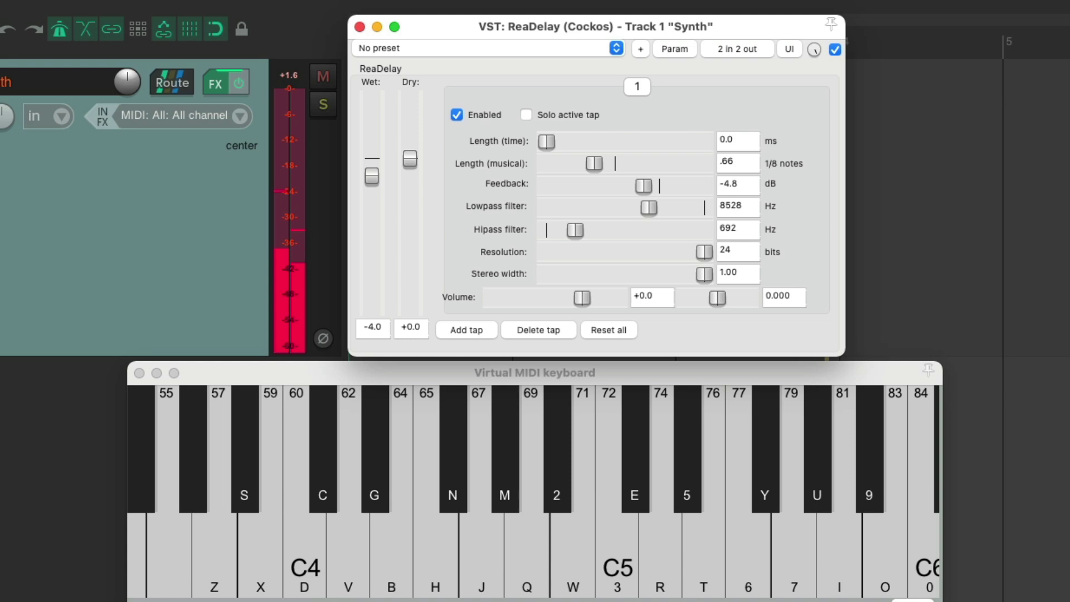
key(m)
key(m)
key(w)
key(w)
key(e)
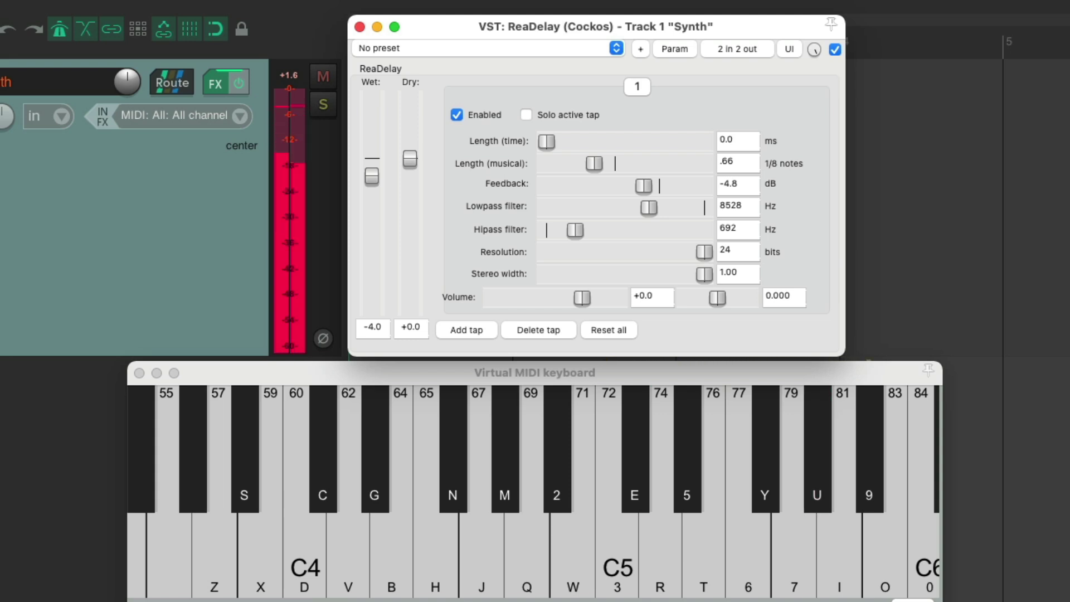
key(b)
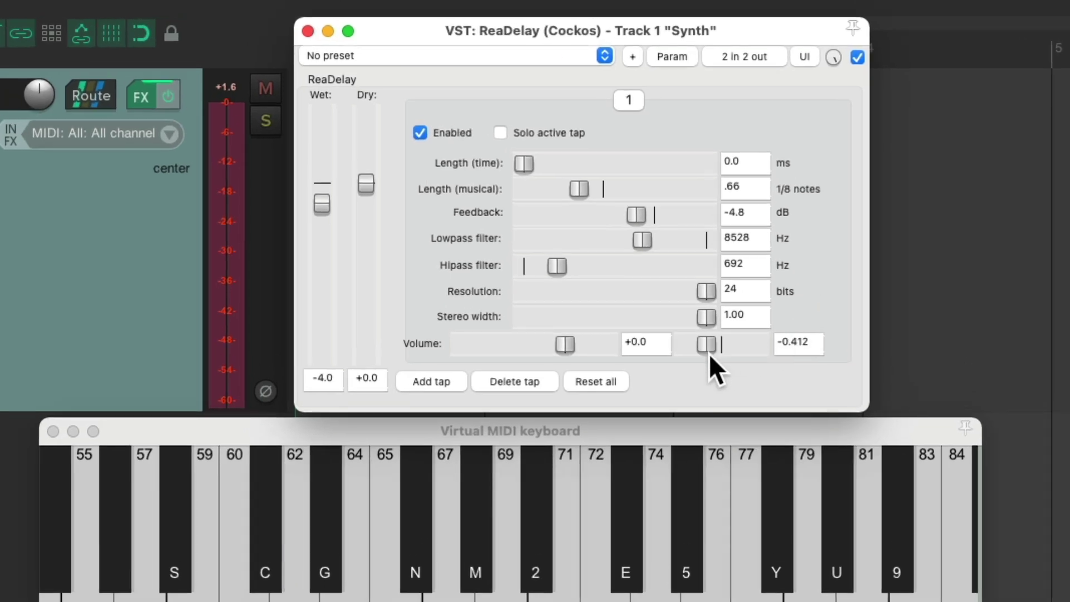
Pan delay tap 1 to -0.522 with a musical length of 2 eighth notes, and play C#5 to test it
drag(709, 353, 704, 353)
click(756, 189)
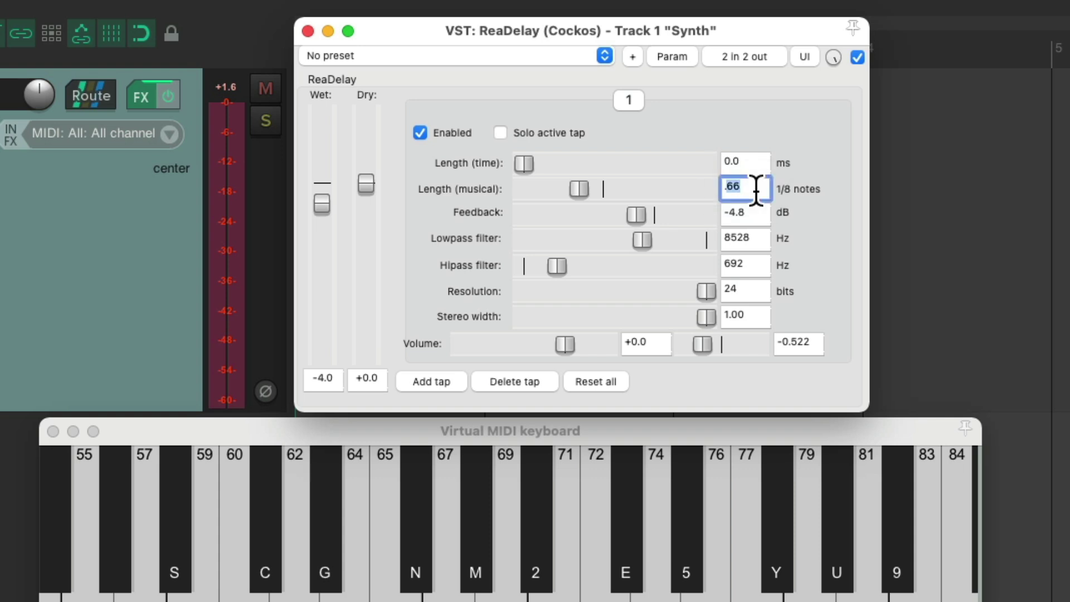
text(2)
key(Return)
key(e)
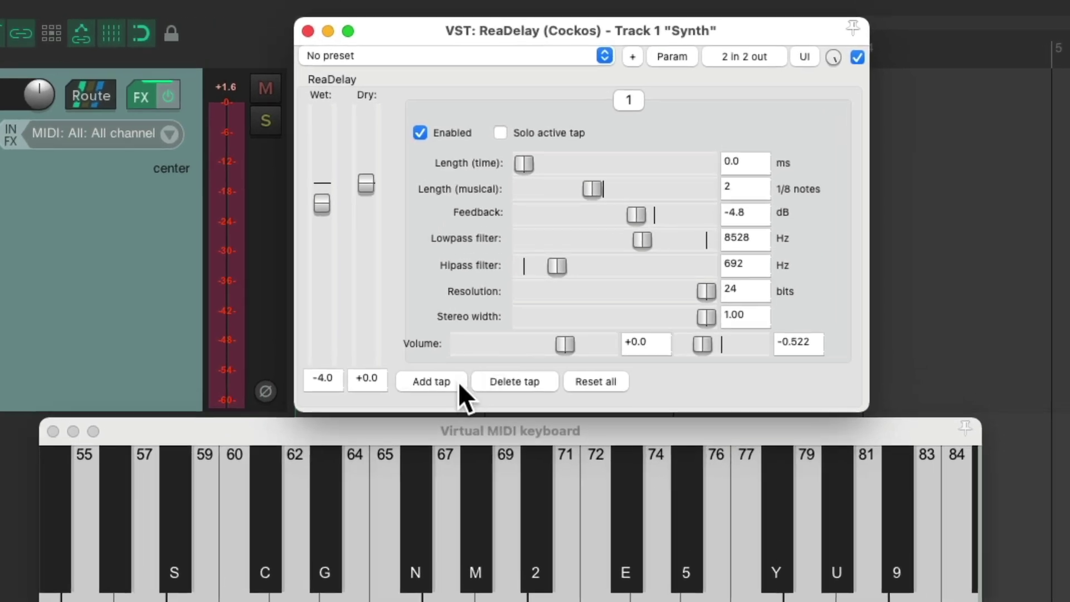
Add a second delay tap, panned to 0.570, with a musical length of 3 eighth notes
click(458, 381)
drag(703, 343, 745, 344)
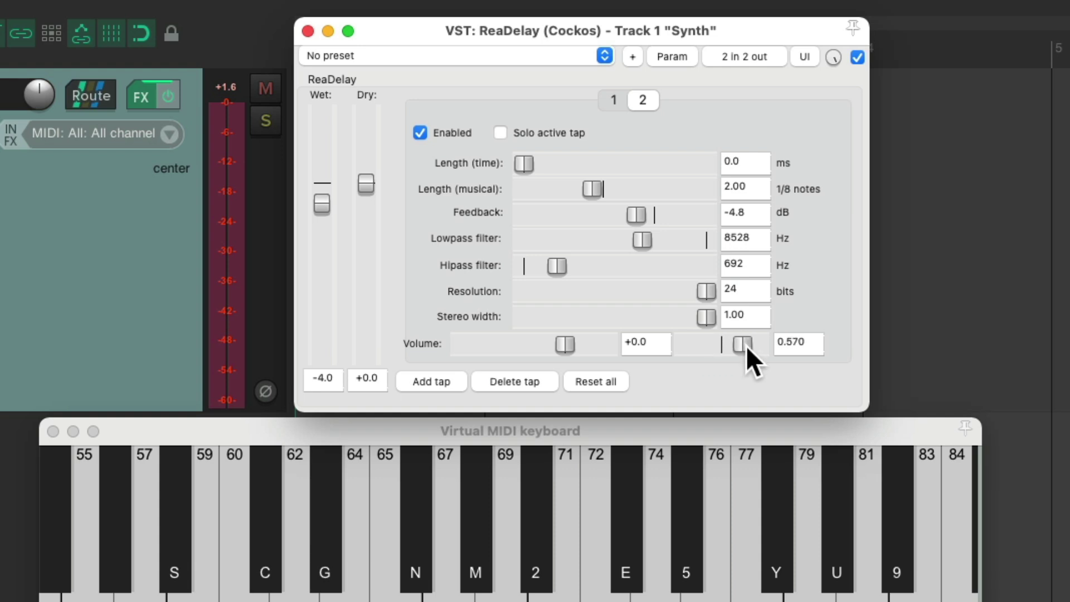
click(755, 182)
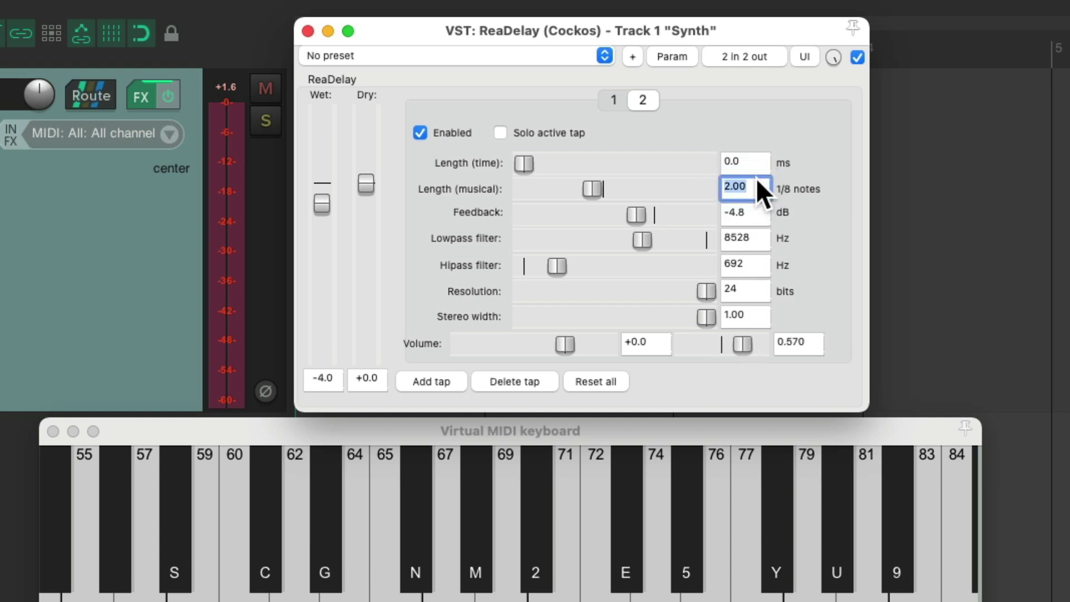
text(3)
key(Return)
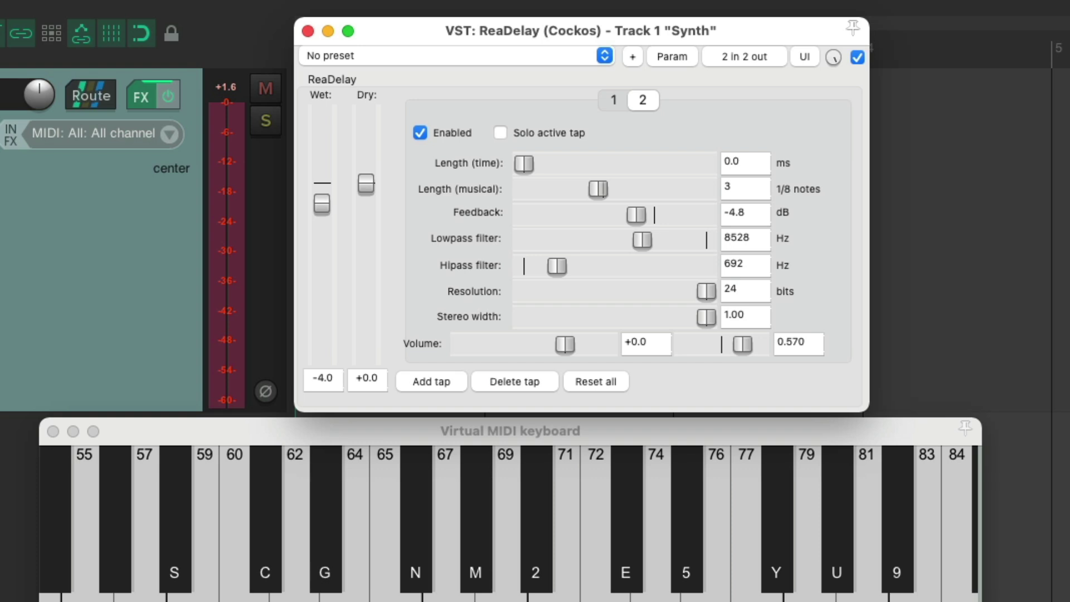
Check the settings of both taps and play notes between E4 and G#5 to audition the two panned delays together
click(603, 98)
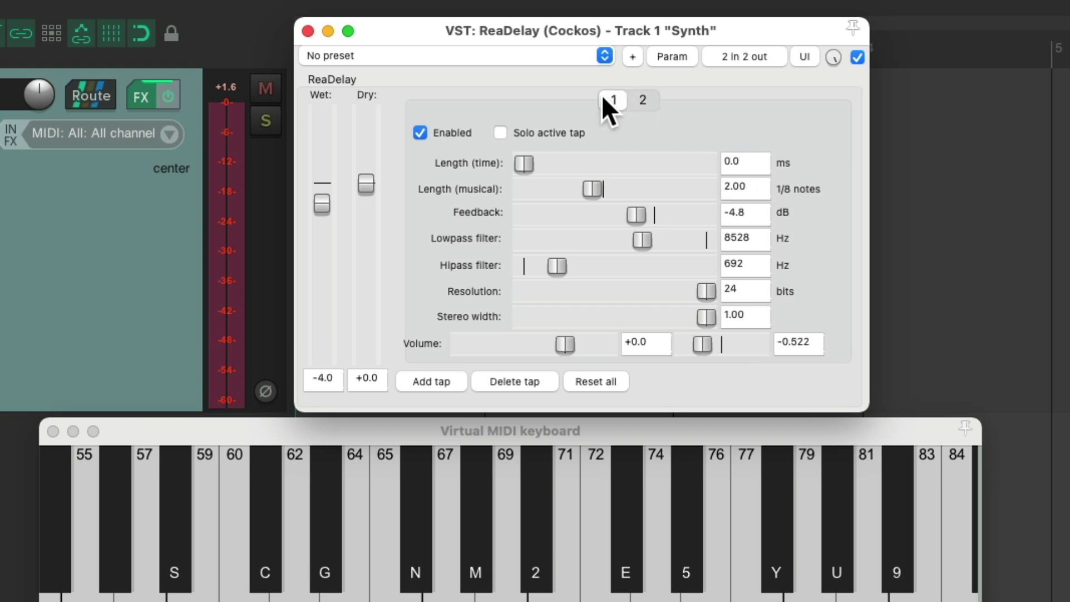
click(638, 96)
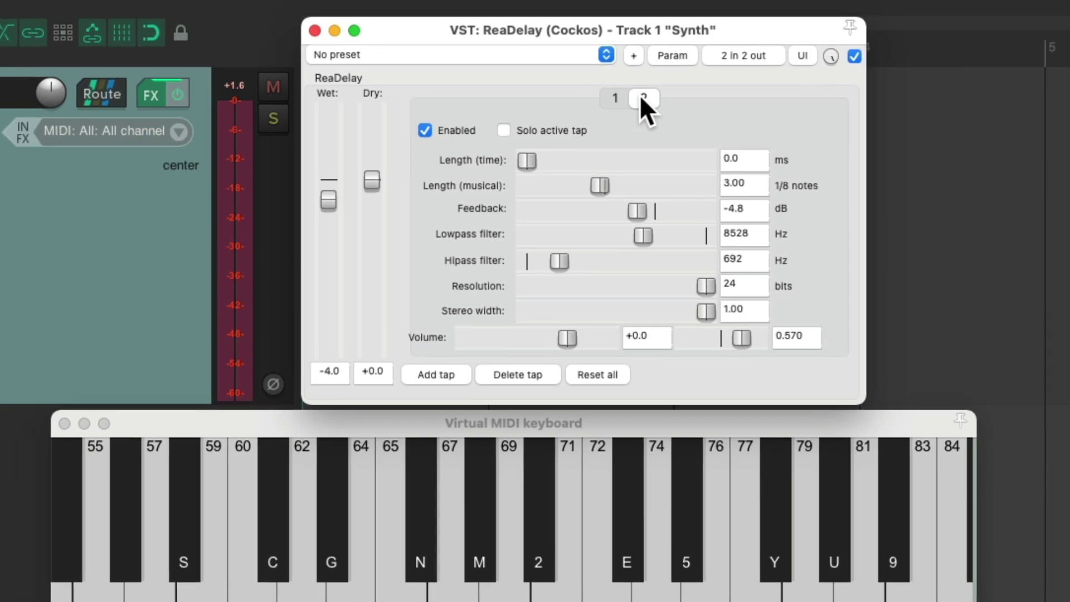
key(e)
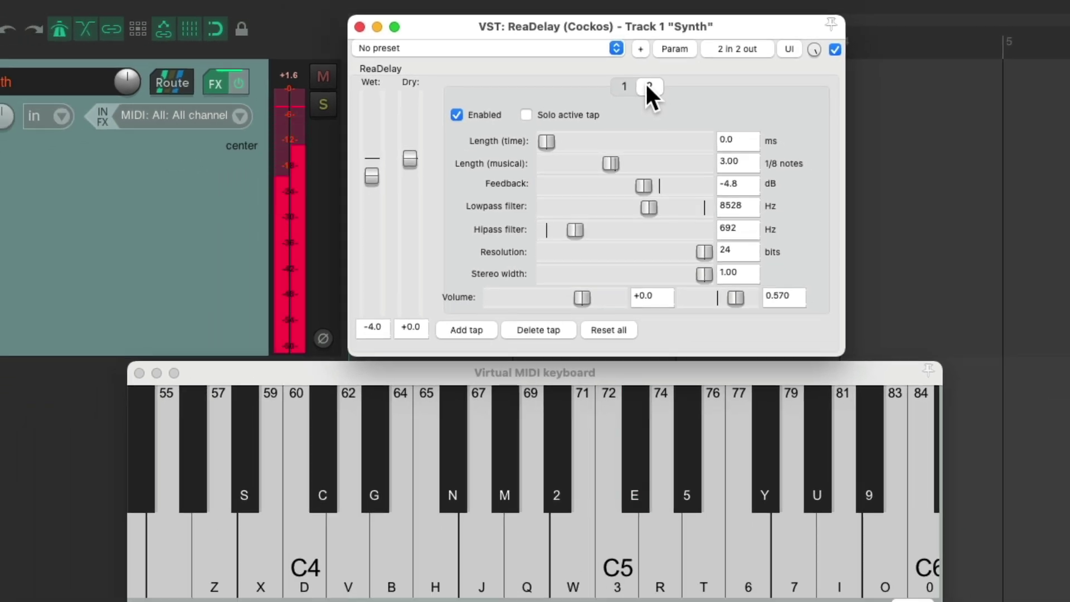
key(w)
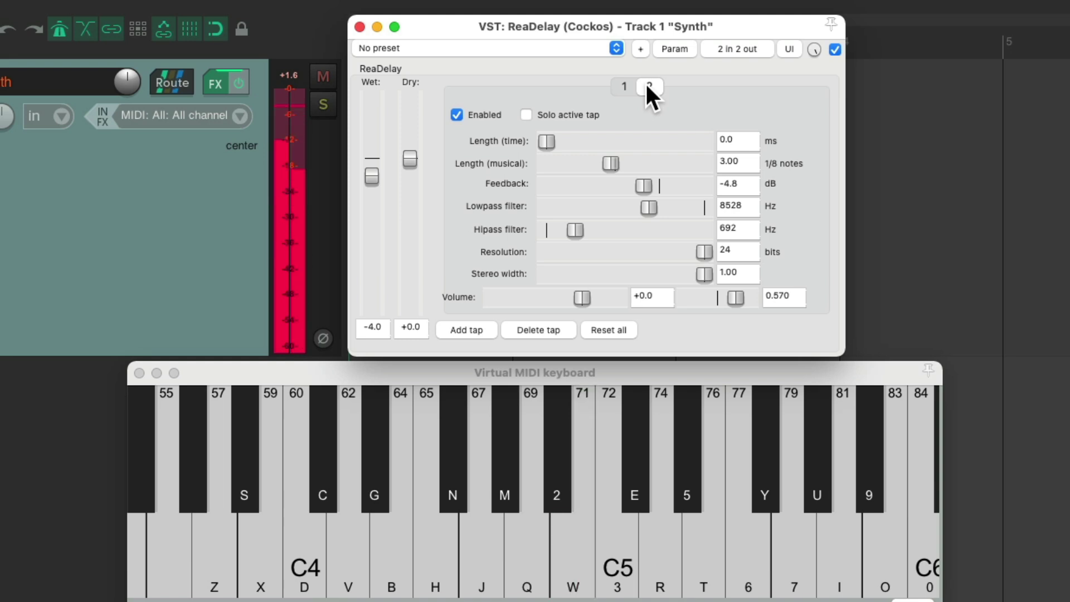
key(m)
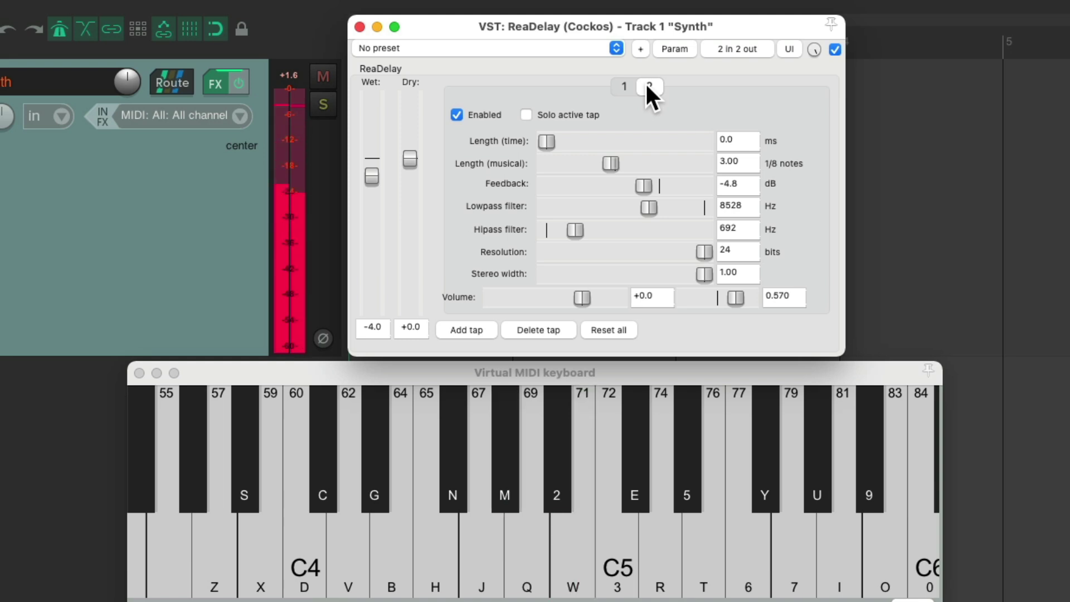
key(e)
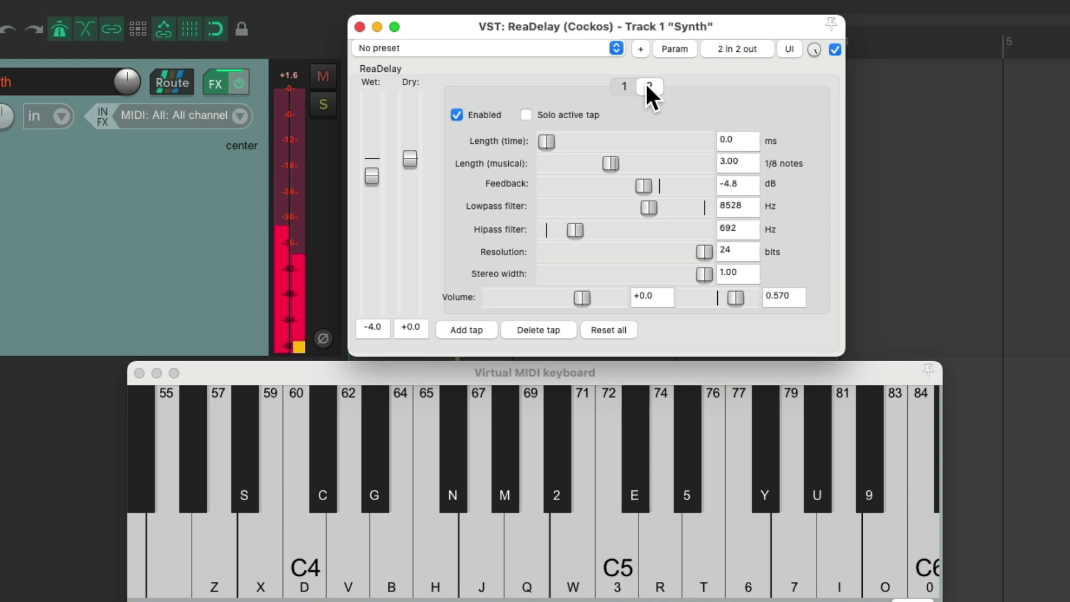
key(u)
key(y)
key(t)
key(w)
key(e)
key(b)
key(n)
key(u)
key(y)
key(e)
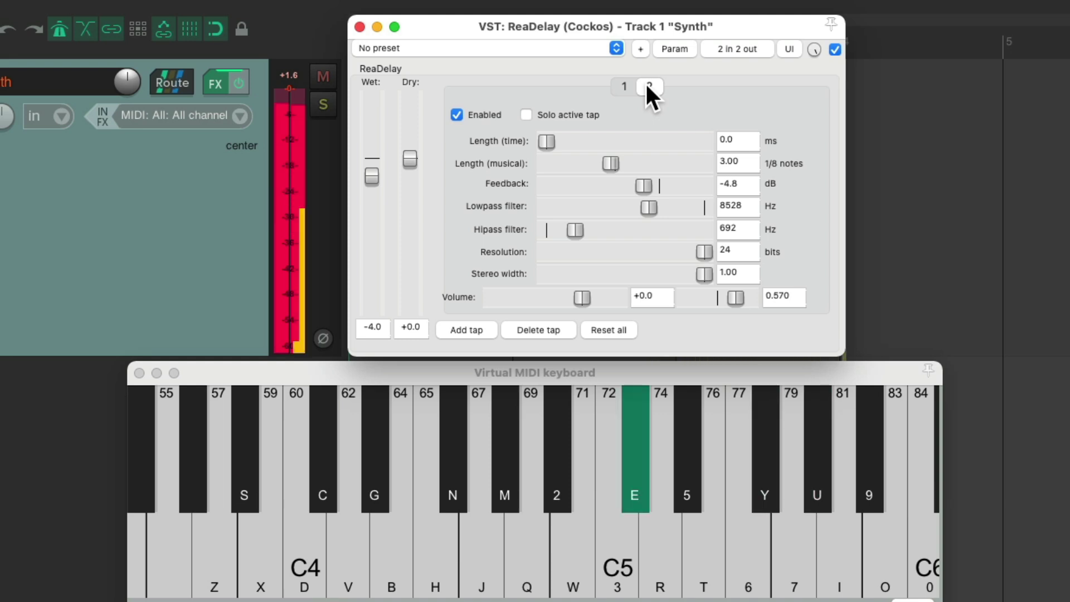
key(w)
key(m)
key(w)
key(e)
key(m)
key(w)
key(b)
key(u)
key(y)
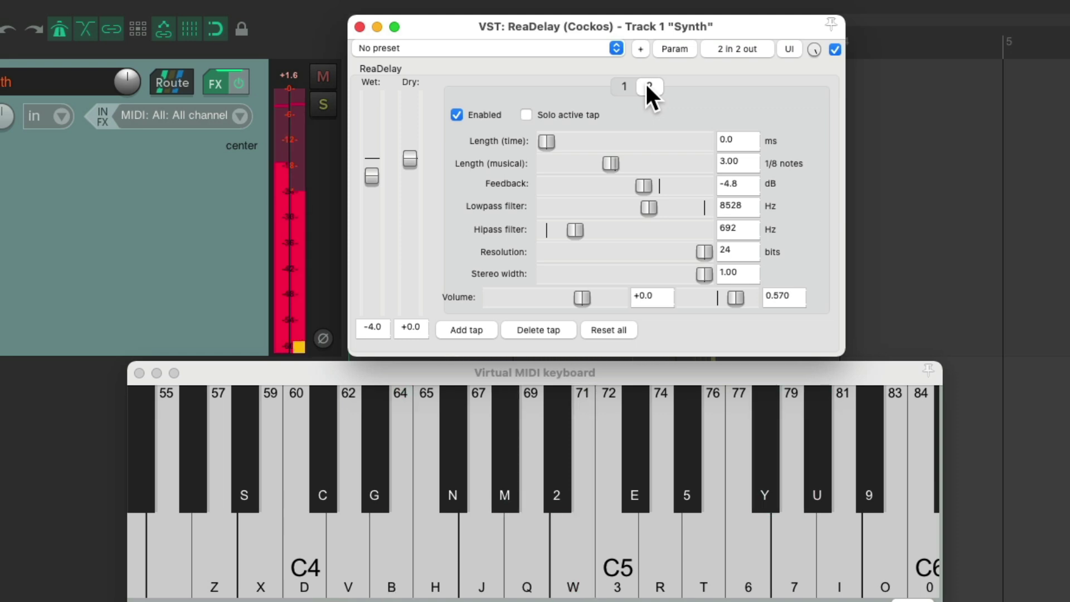
key(e)
key(w)
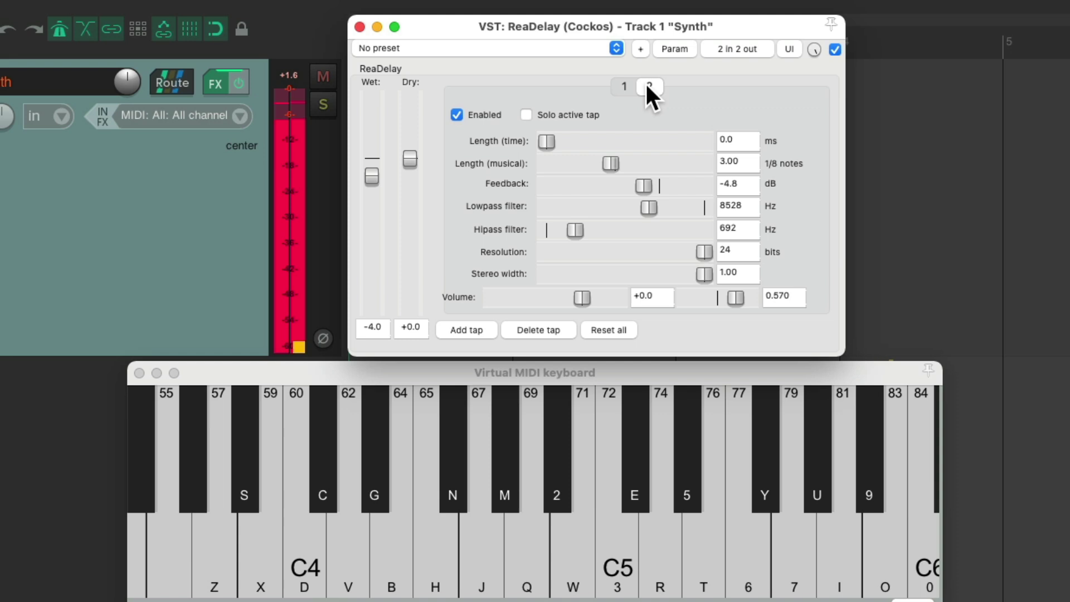
key(m)
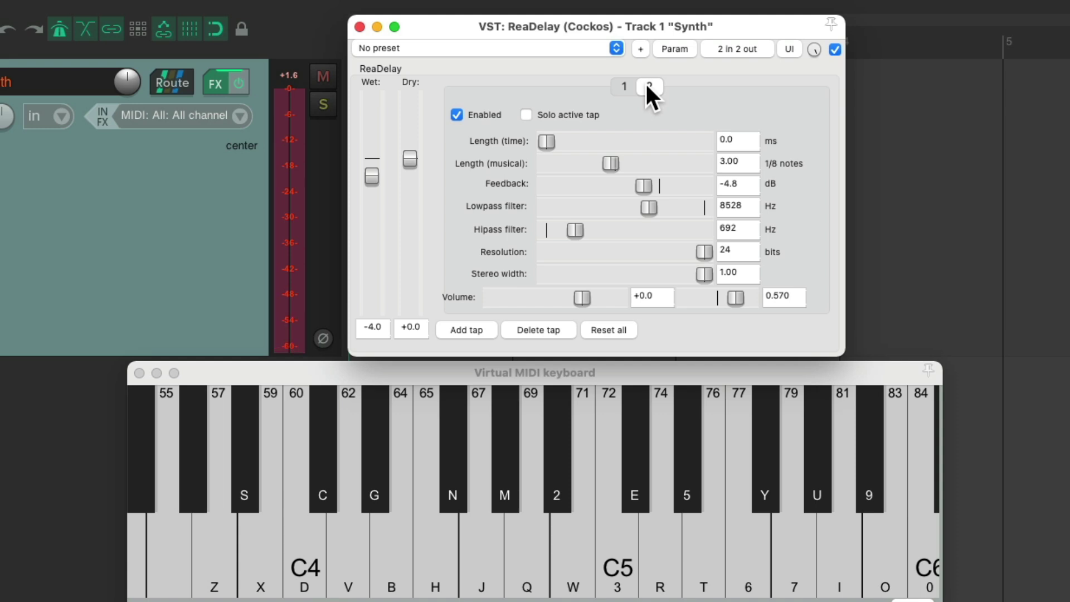
Check tap 1's settings and set tap 2's musical delay length to 1.5 eighth notes
click(625, 85)
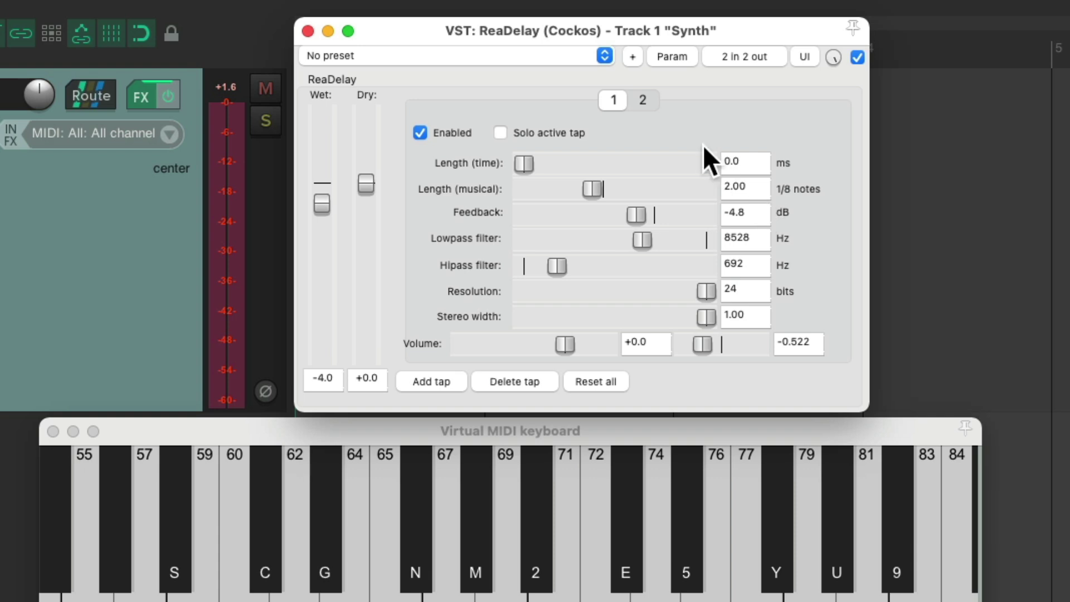
click(642, 99)
click(758, 190)
text(1.5)
key(Return)
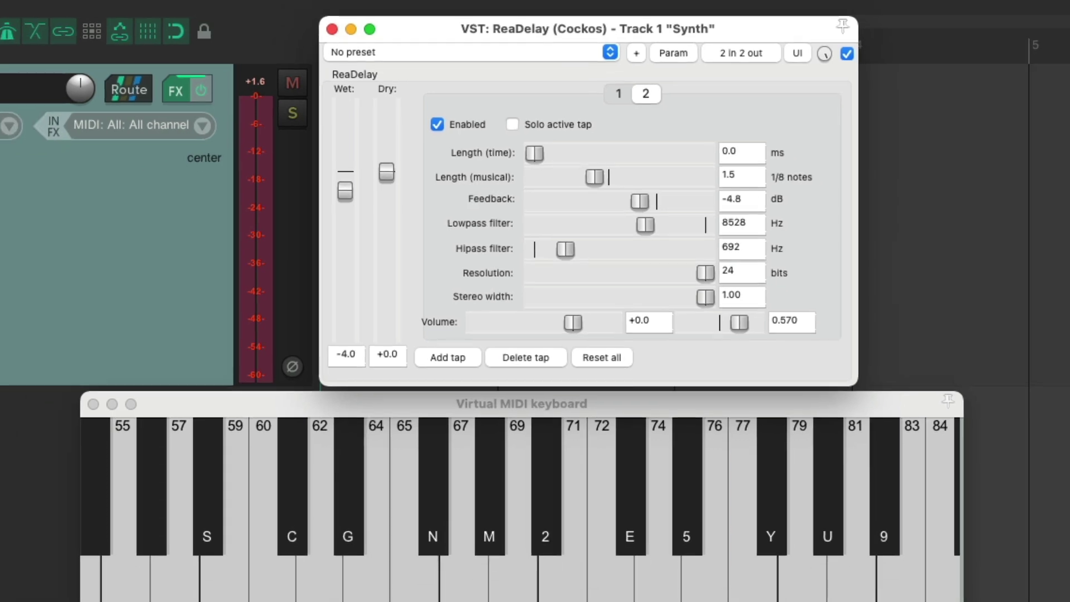
Play notes between C#5 and G#5 on the virtual MIDI keyboard to audition the taps with tap 2 at 1.5 eighth notes
key(e)
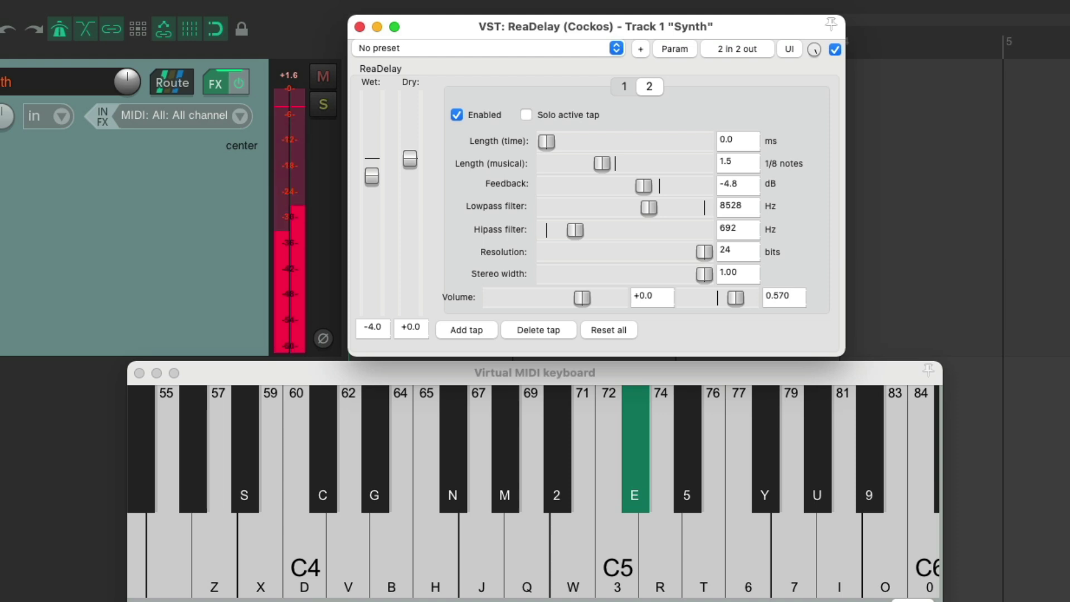
key(u)
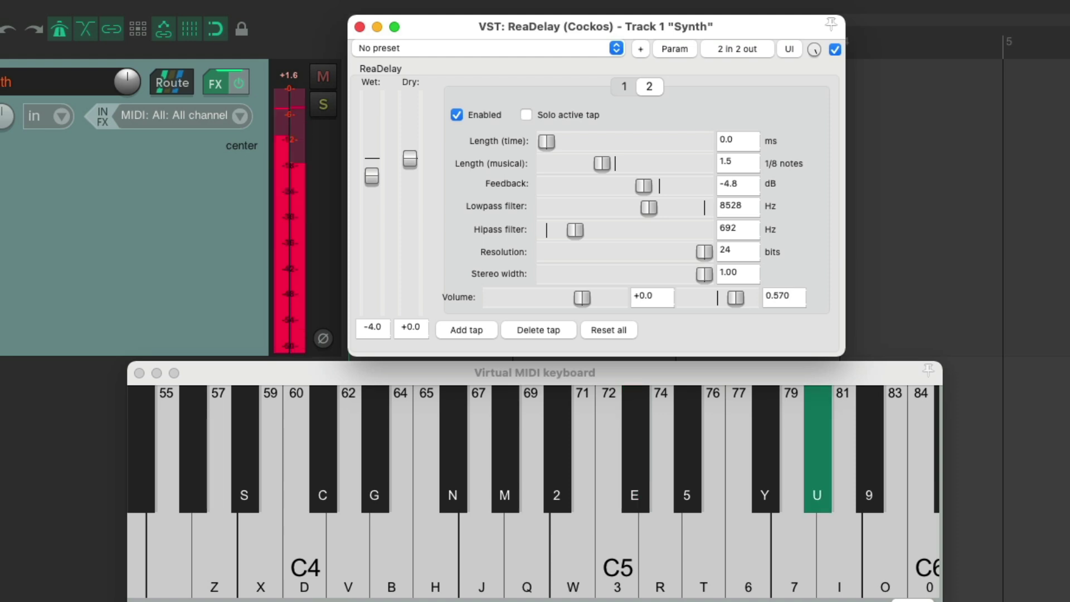
key(u)
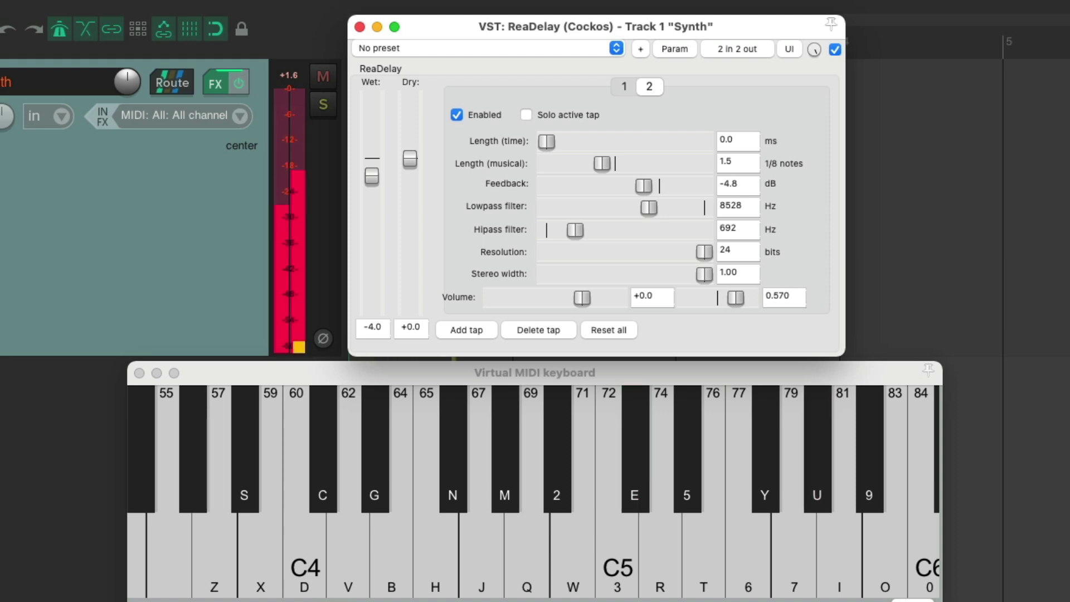
key(y)
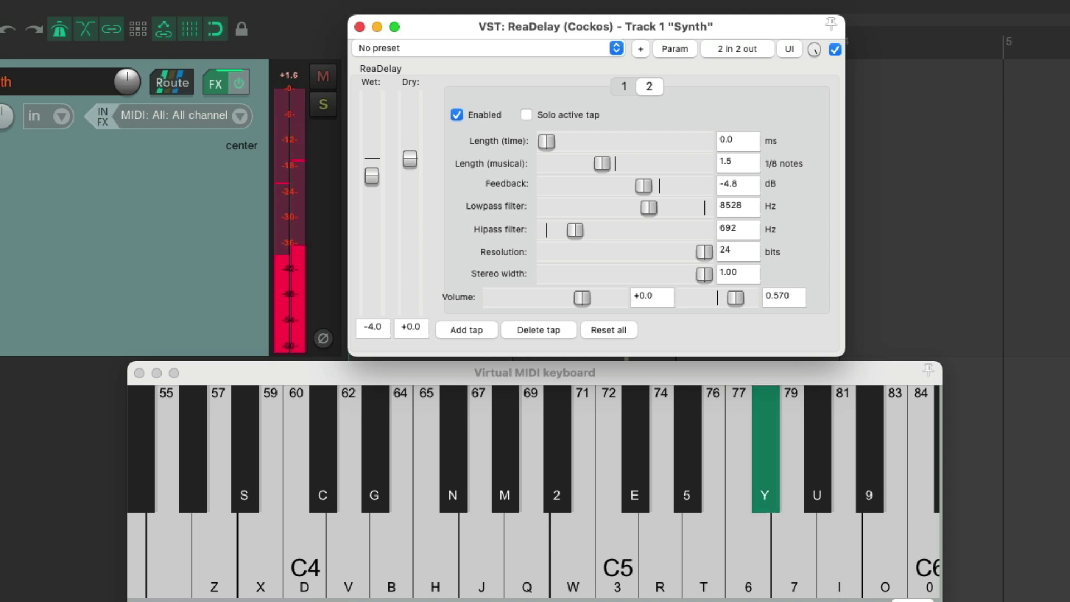
key(e)
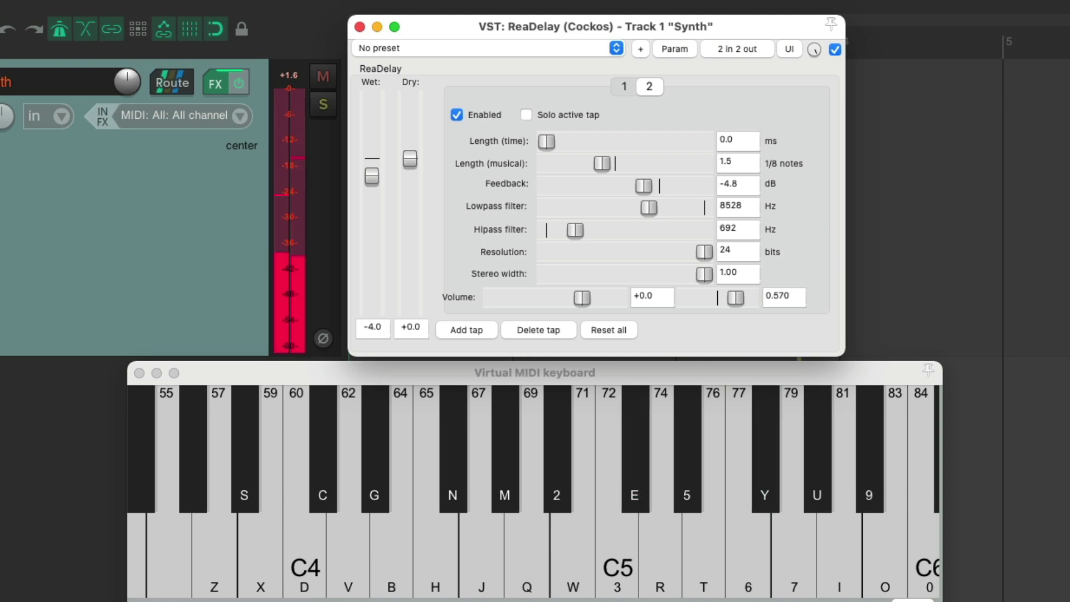
Continue auditioning the two panned taps by playing notes between E4 and F#5 on the virtual MIDI keyboard
key(w)
key(m)
key(w)
key(w)
key(e)
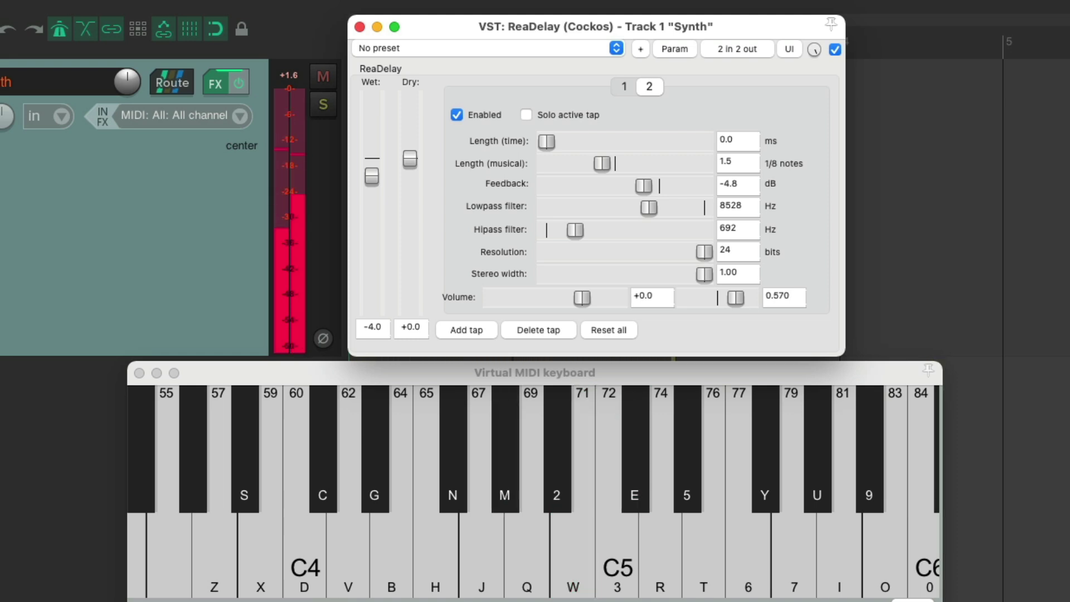
key(e)
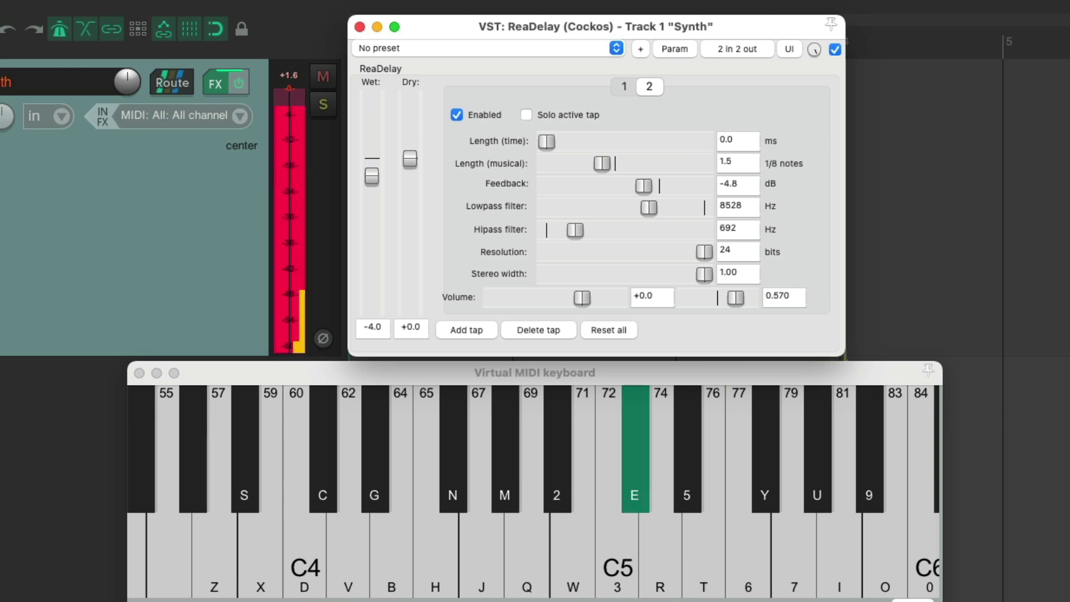
key(e)
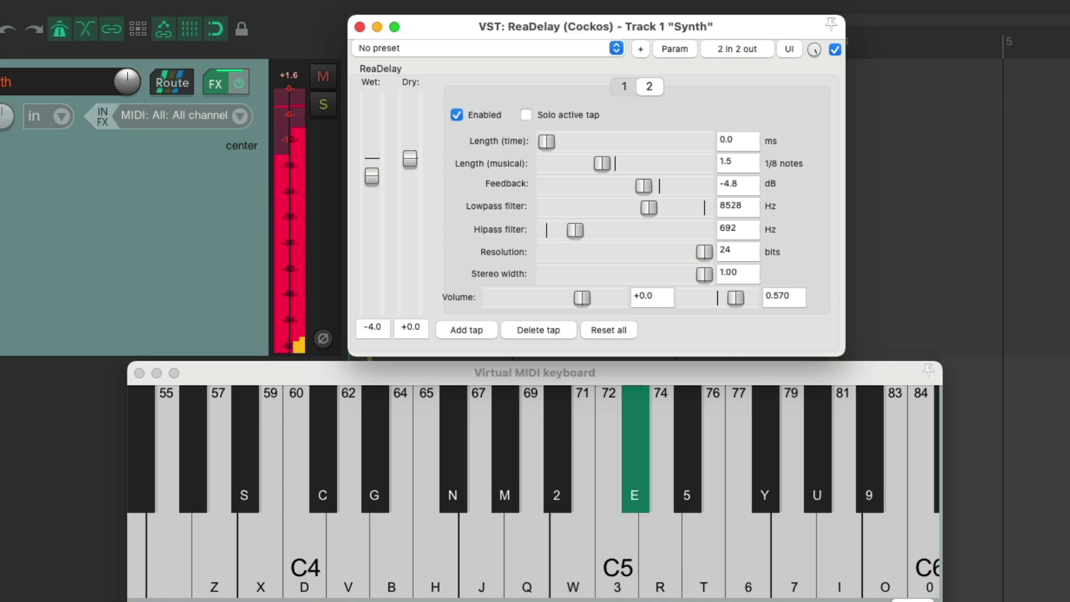
key(b)
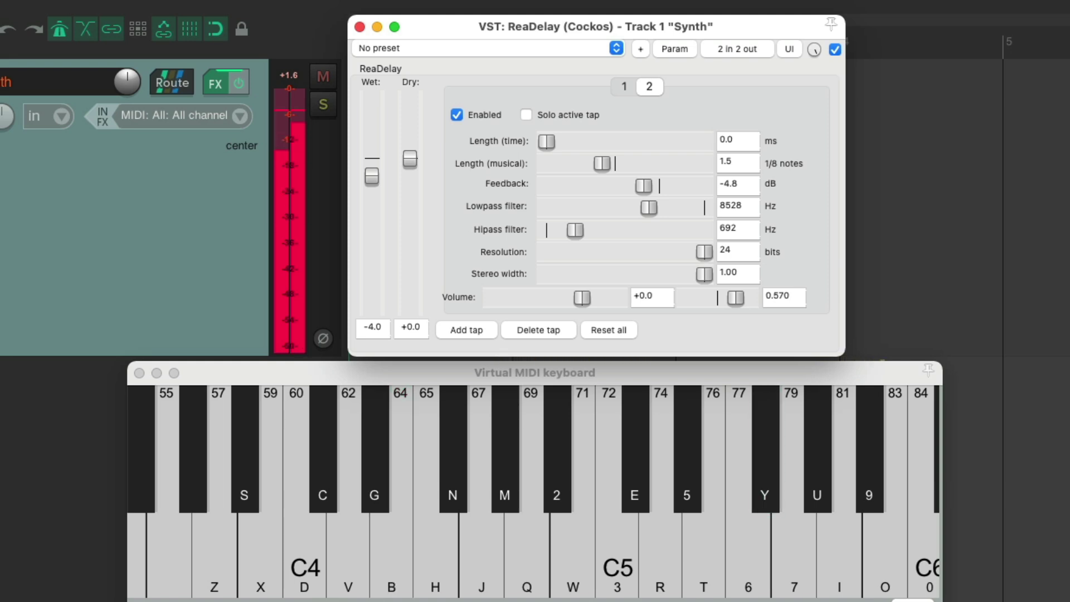
key(e)
key(w)
key(y)
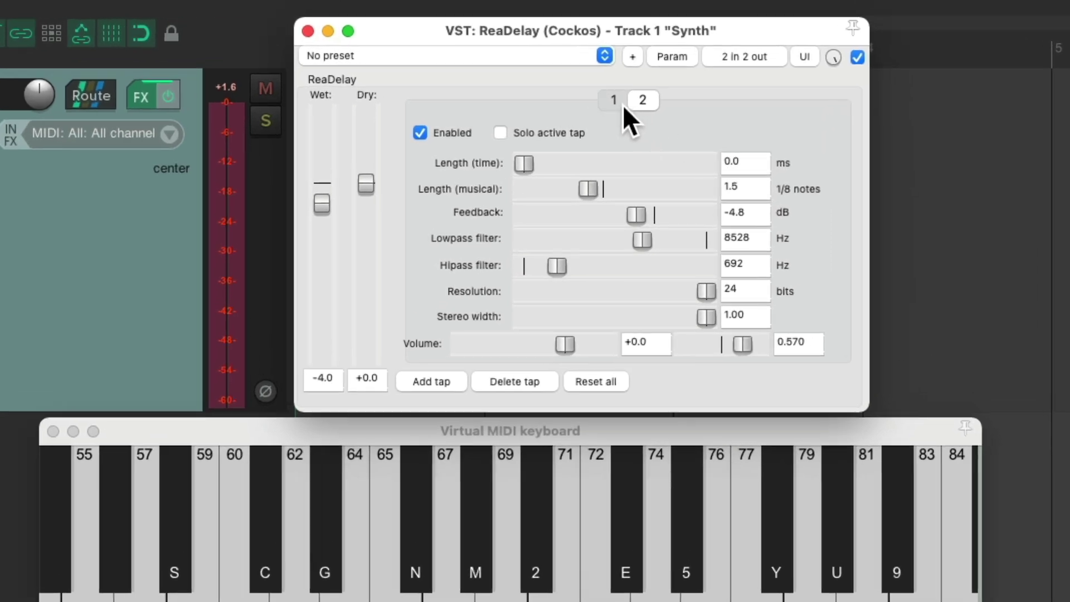
Set tap 1's musical delay length to 1 eighth note and return to tap 2's settings
click(624, 86)
double_click(748, 185)
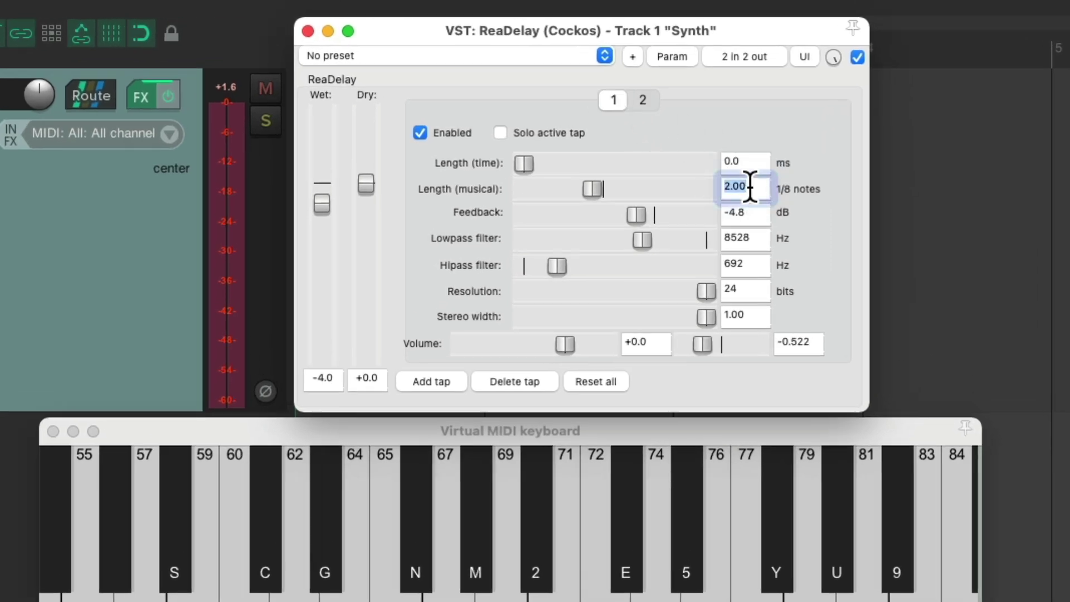
text(1)
key(Return)
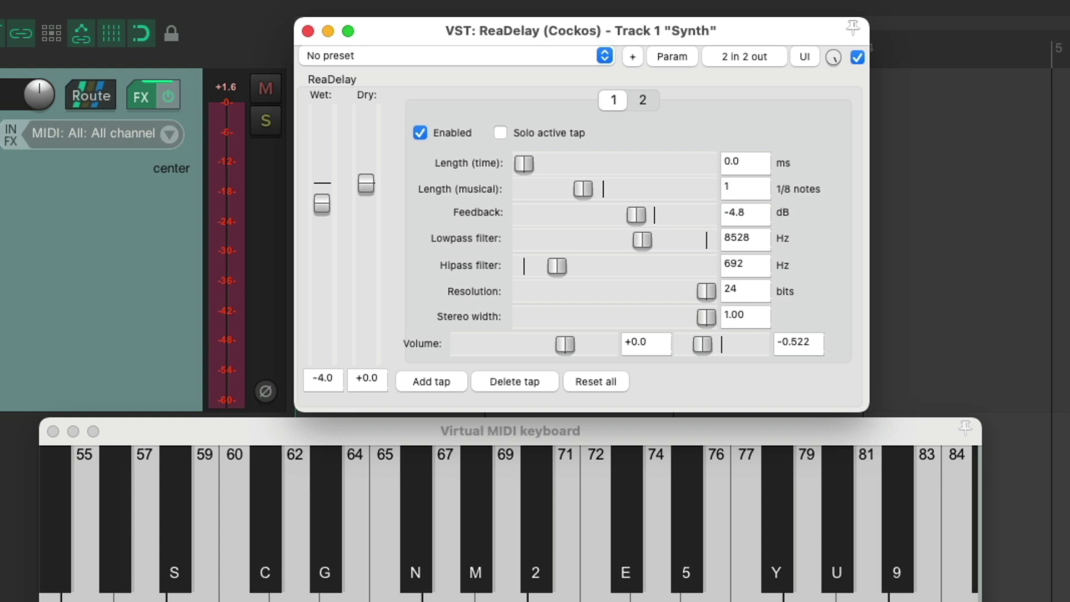
click(641, 98)
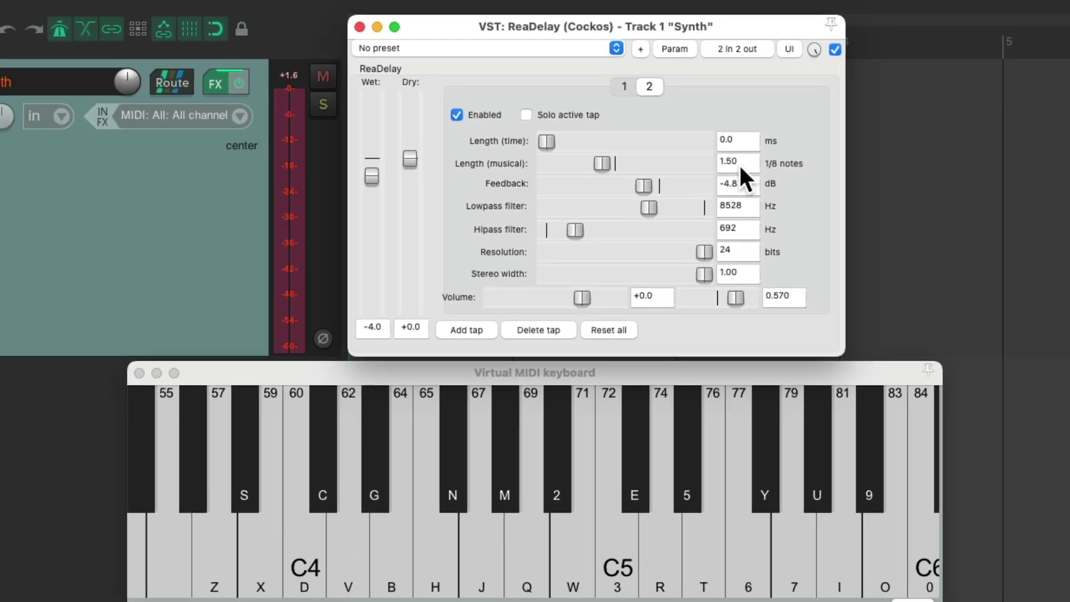
Play notes between E4 and G#5 on the virtual MIDI keyboard to audition tap 1 at 1 eighth note against tap 2 at 1.5
key(e)
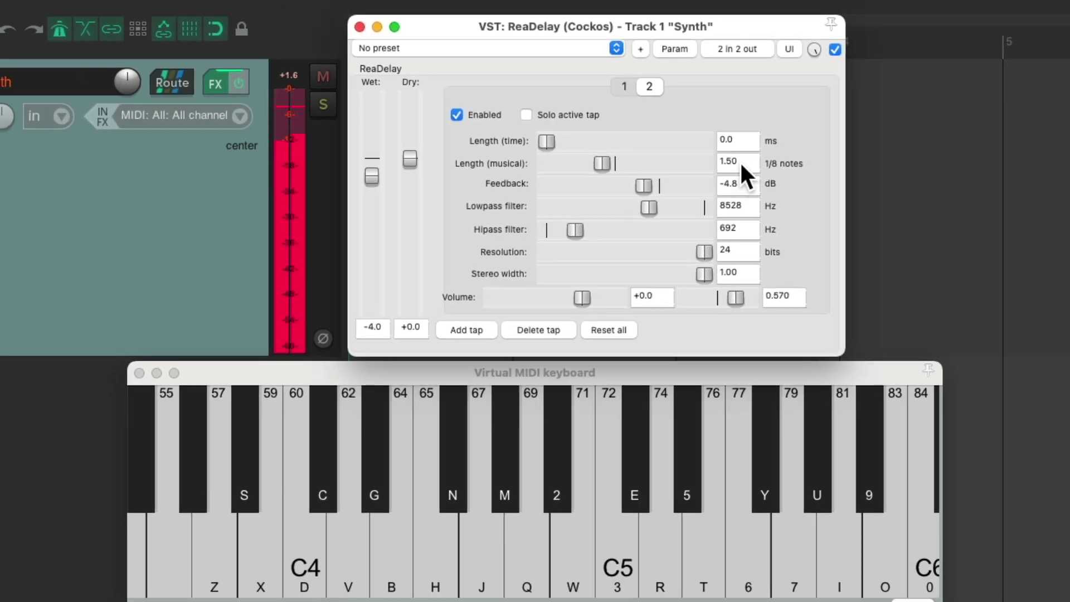
key(u)
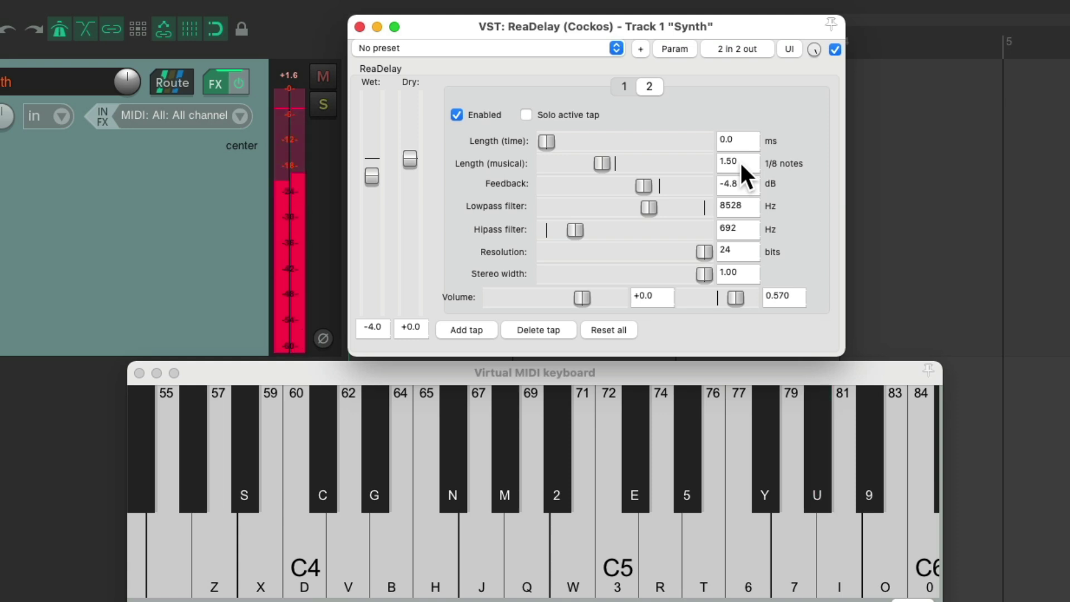
key(u)
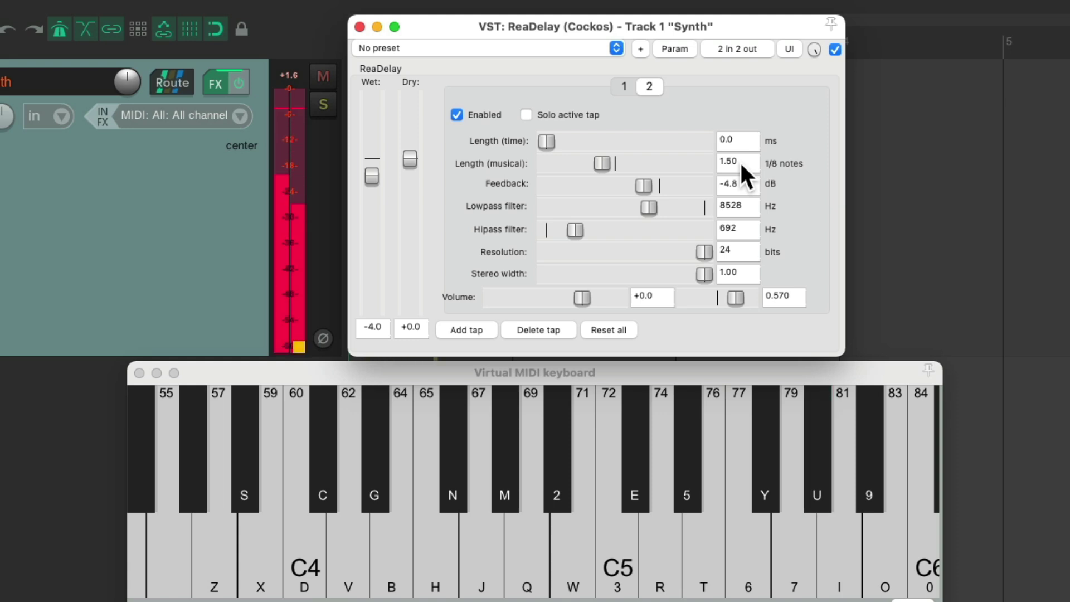
key(y)
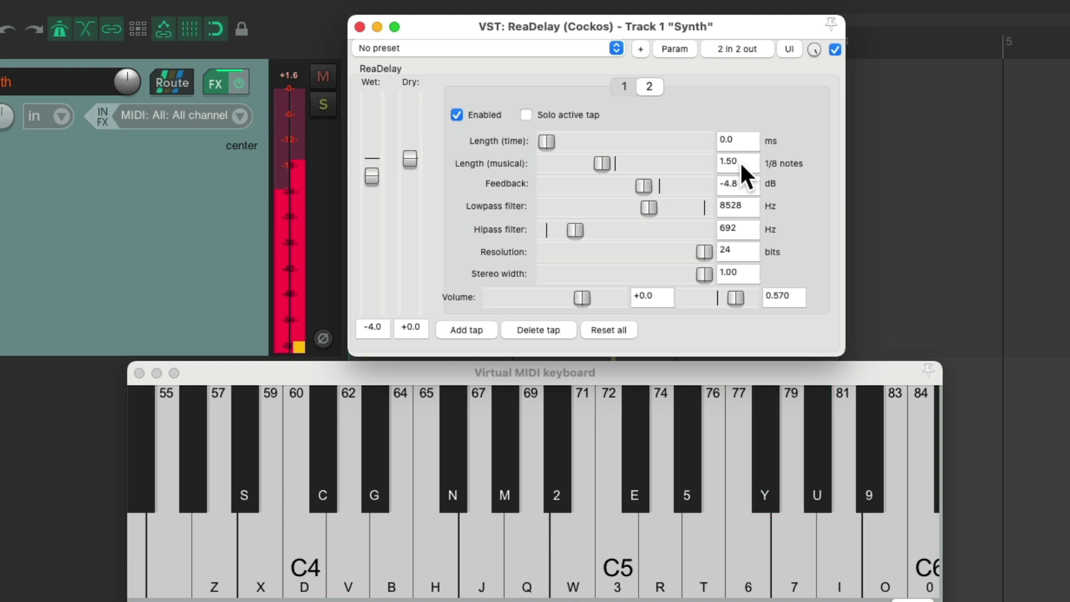
key(e)
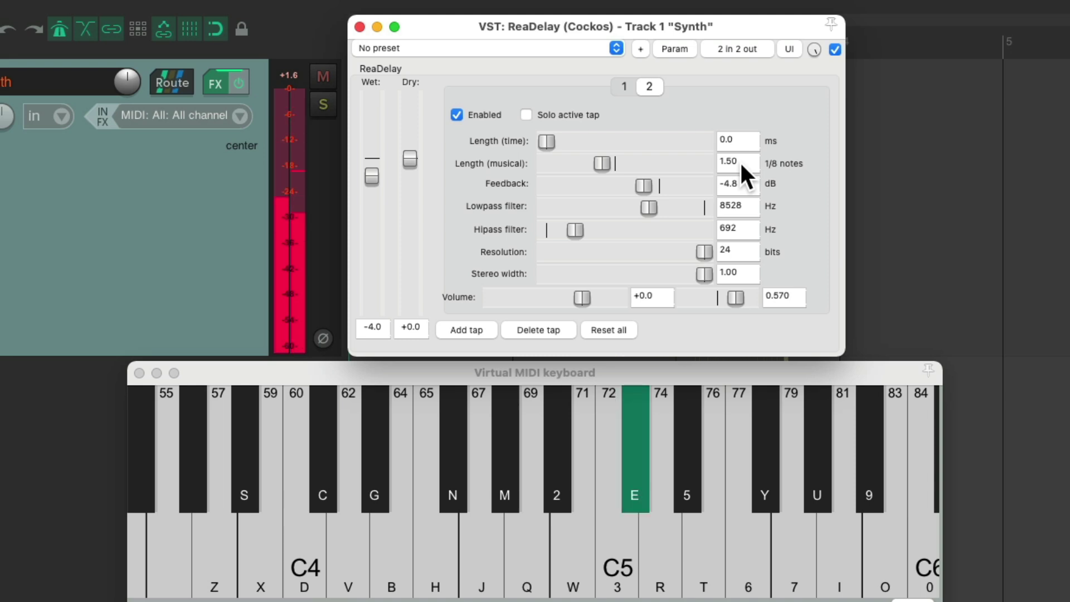
key(w)
key(y)
key(u)
key(w)
key(e)
key(b)
key(m)
key(b)
key(w)
key(u)
key(y)
key(y)
key(e)
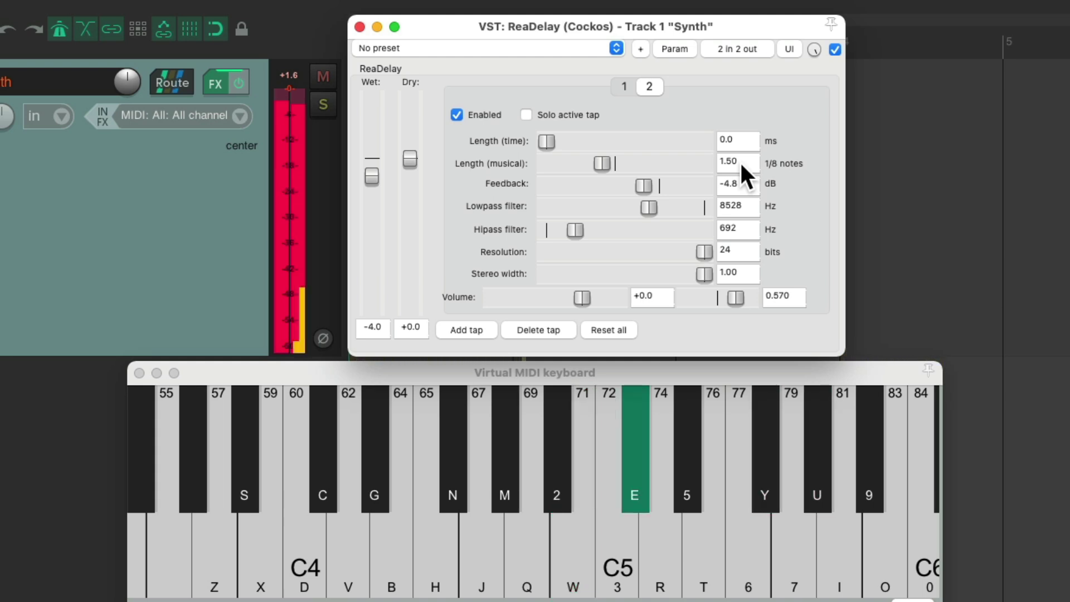
key(w)
key(e)
key(m)
key(w)
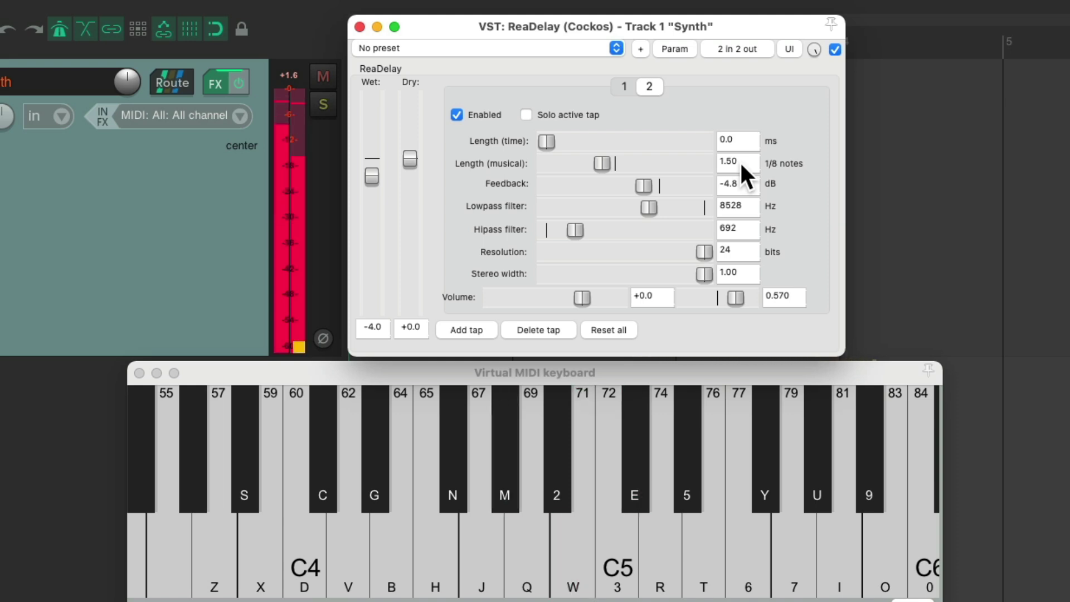
key(u)
key(y)
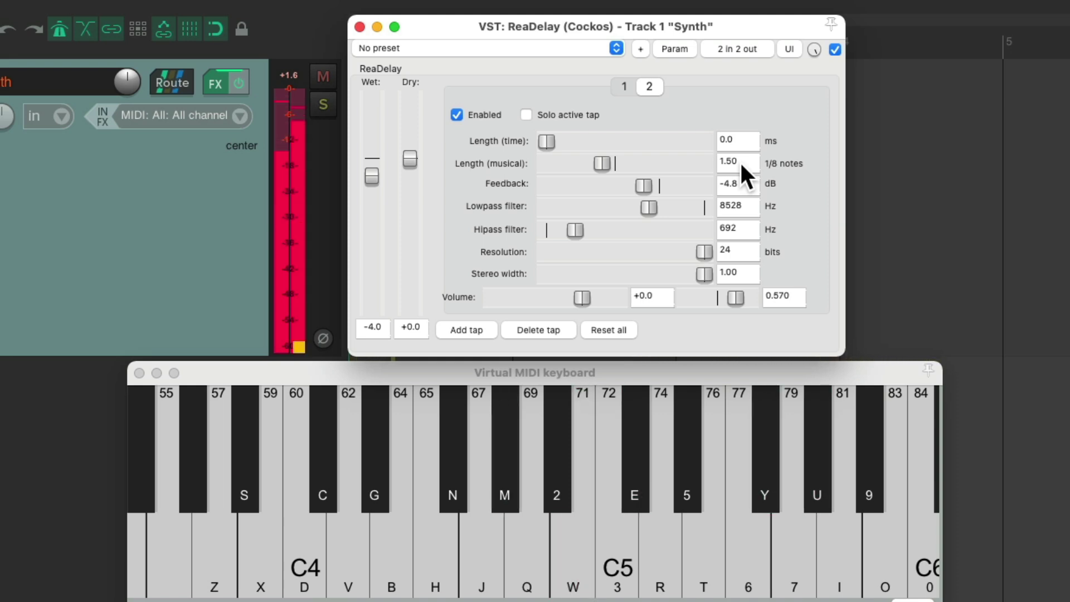
key(w)
key(e)
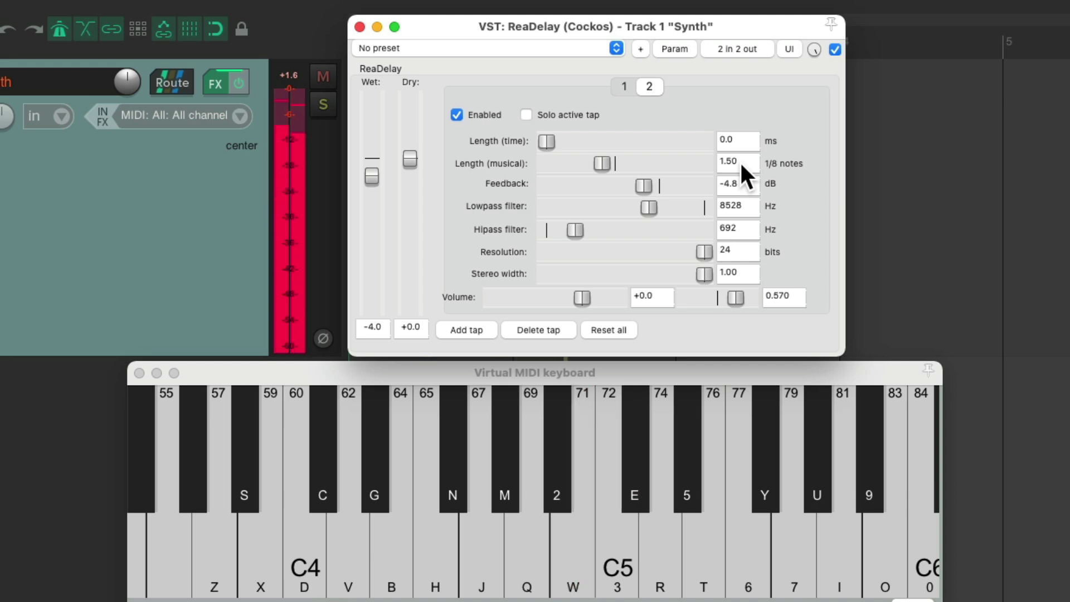
key(n)
key(w)
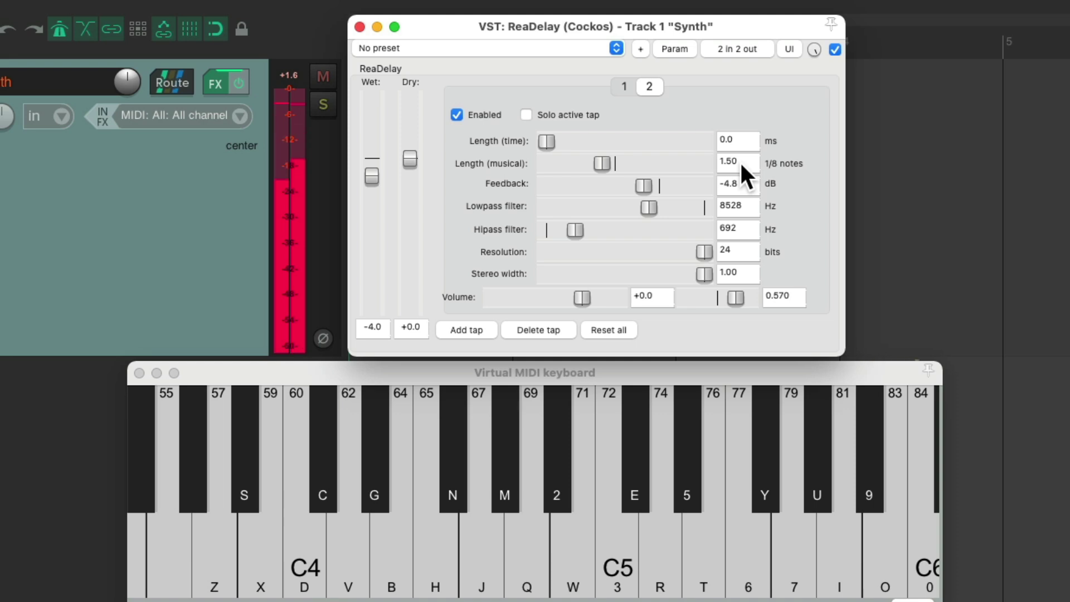
key(b)
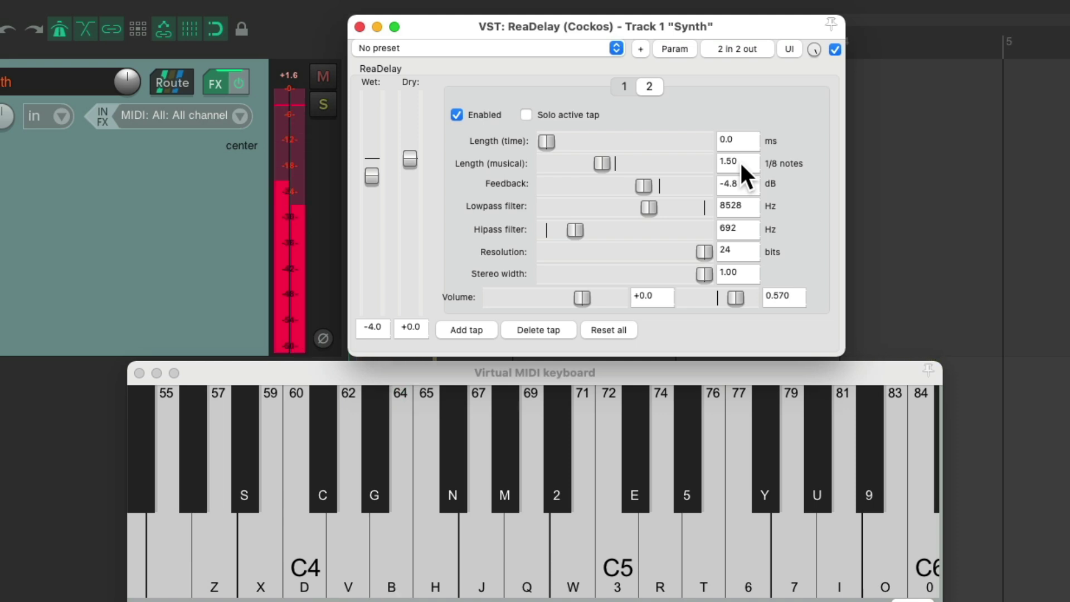